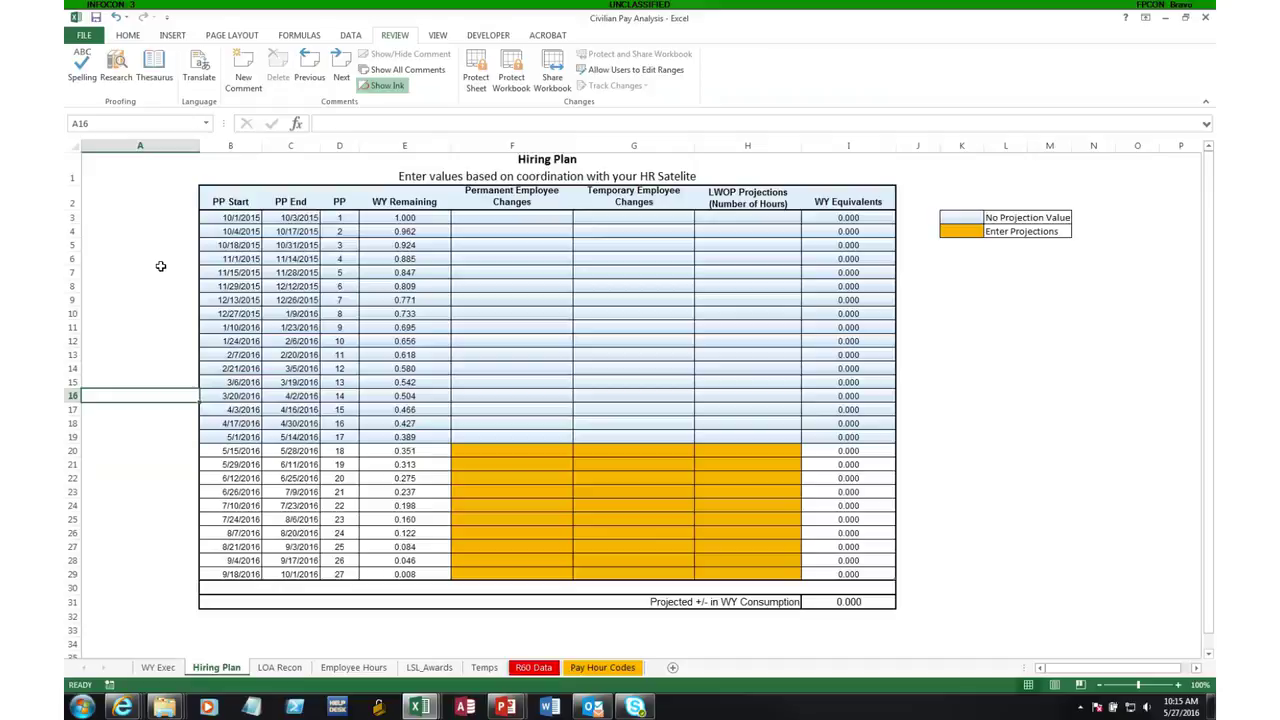
# Change the First Pay Period Ended date on the WY Exec sheet to 10/6/2015 and check the Hiring Plan's pay period dates.
pyautogui.click(290, 218)
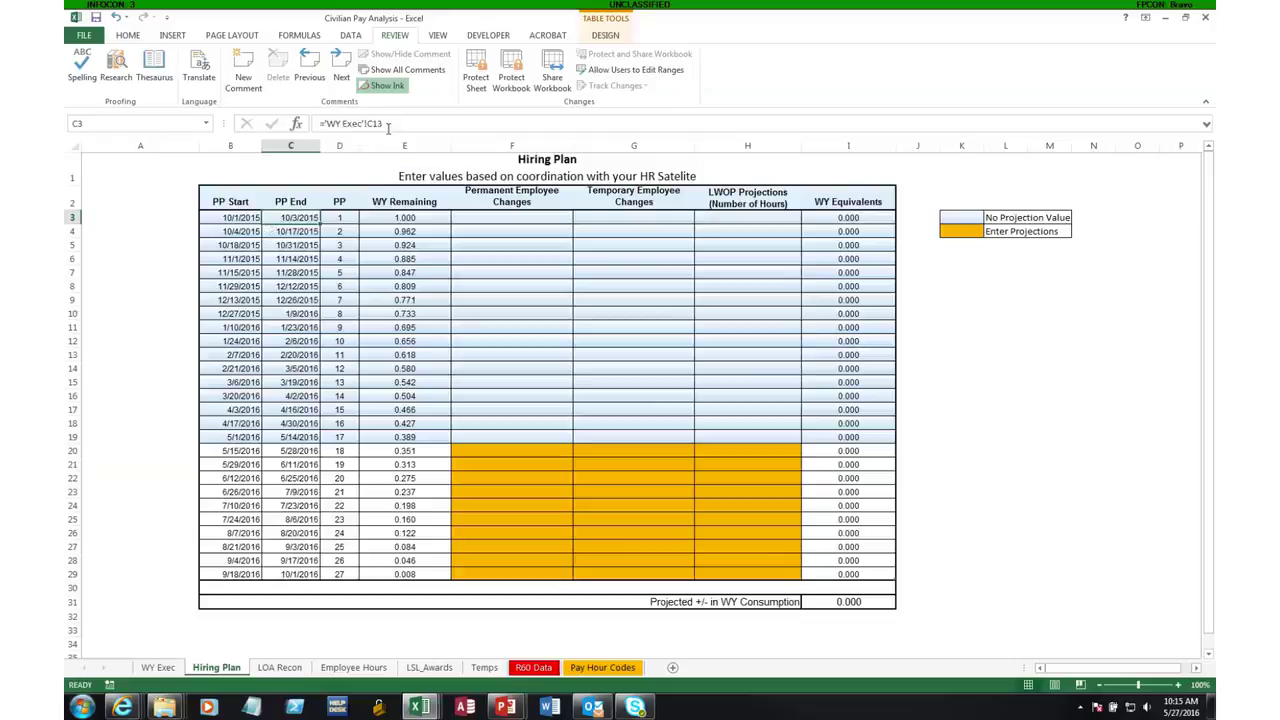
pyautogui.press('Down')
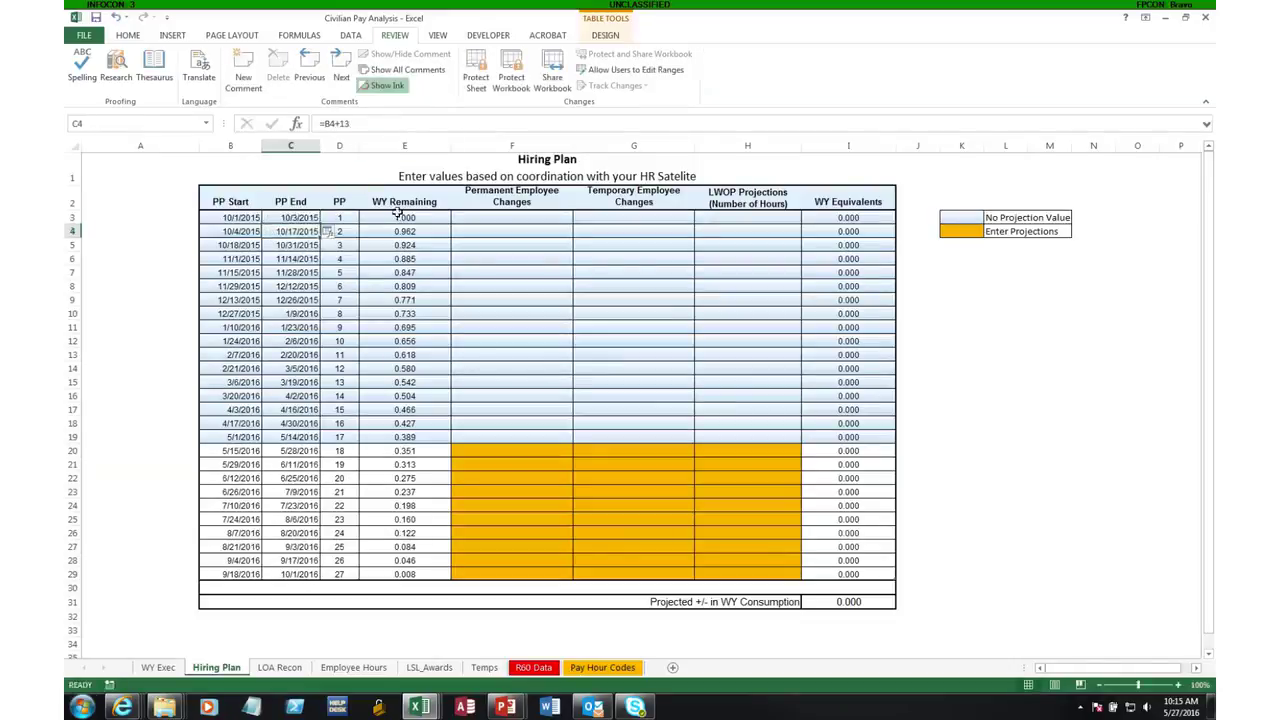
pyautogui.click(172, 667)
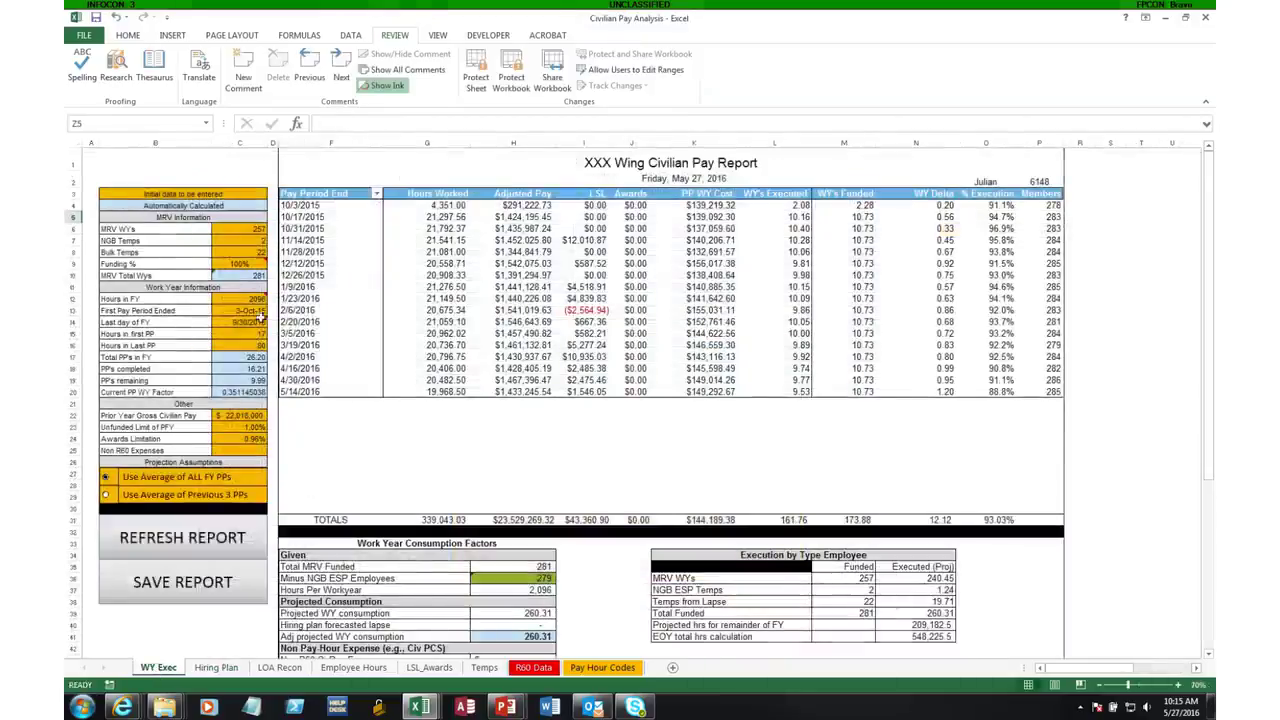
pyautogui.click(230, 311)
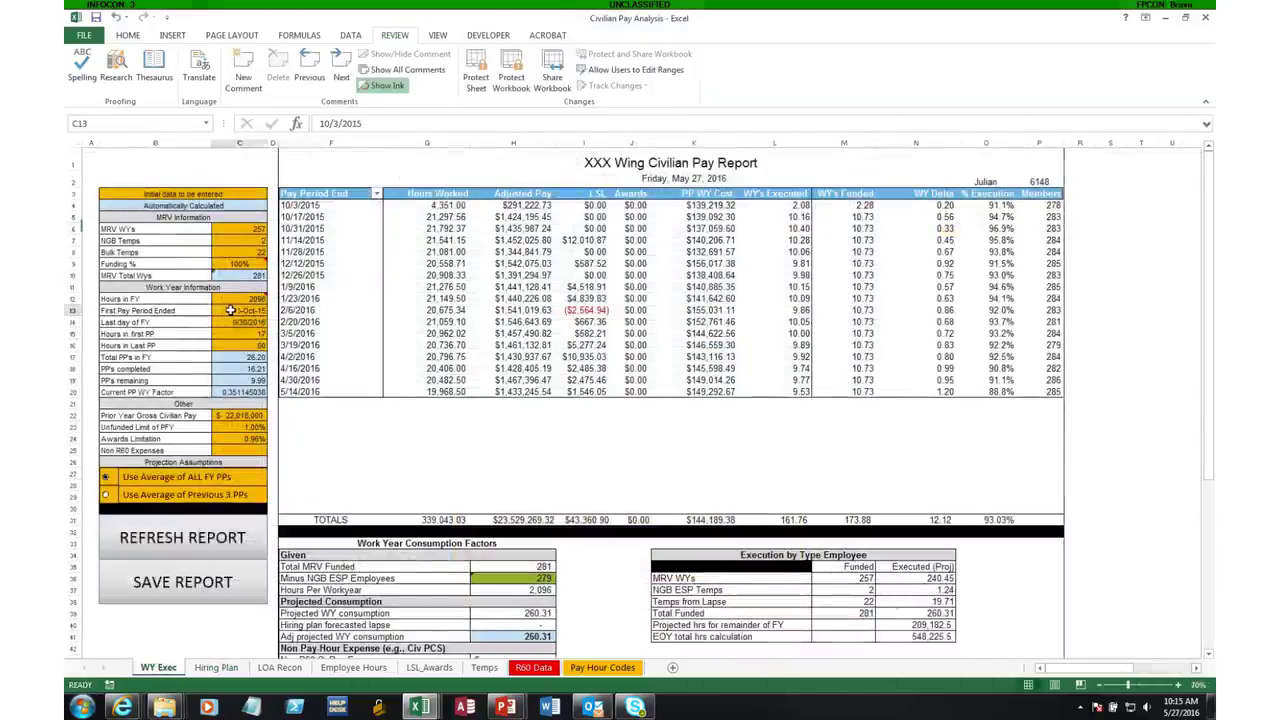
pyautogui.click(333, 123)
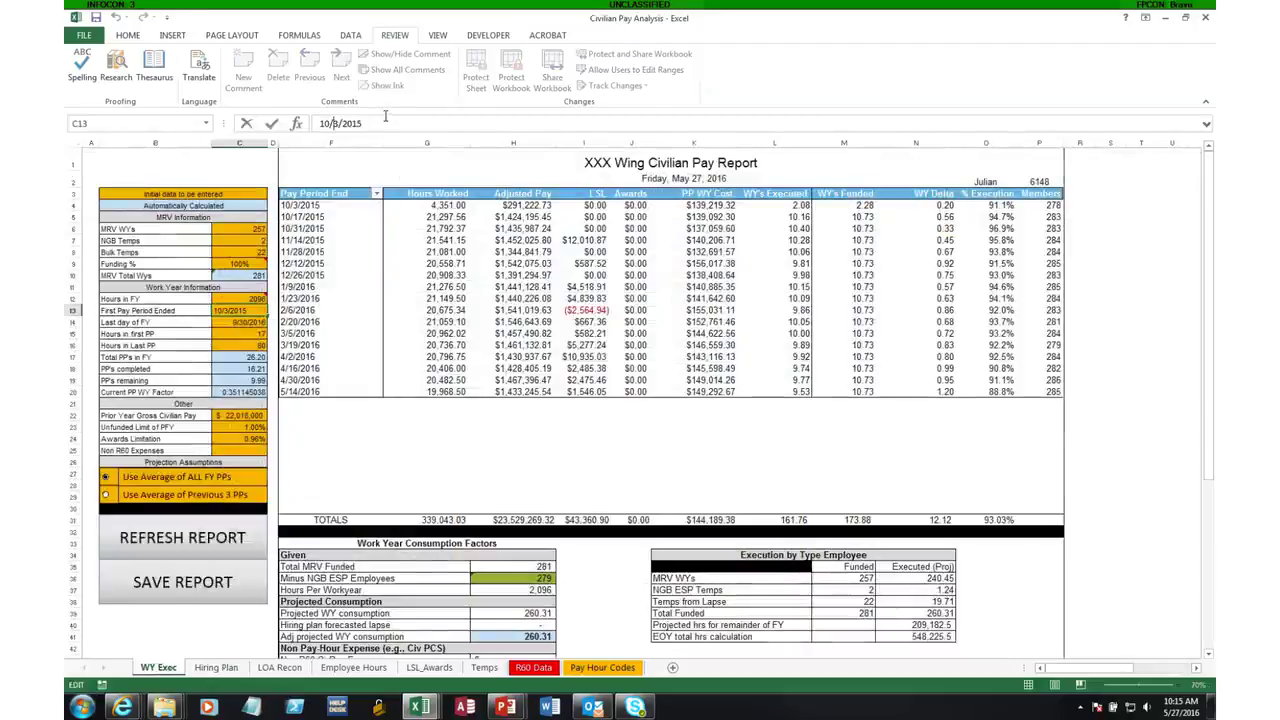
pyautogui.press('Delete')
pyautogui.write('6')
pyautogui.press('Return')
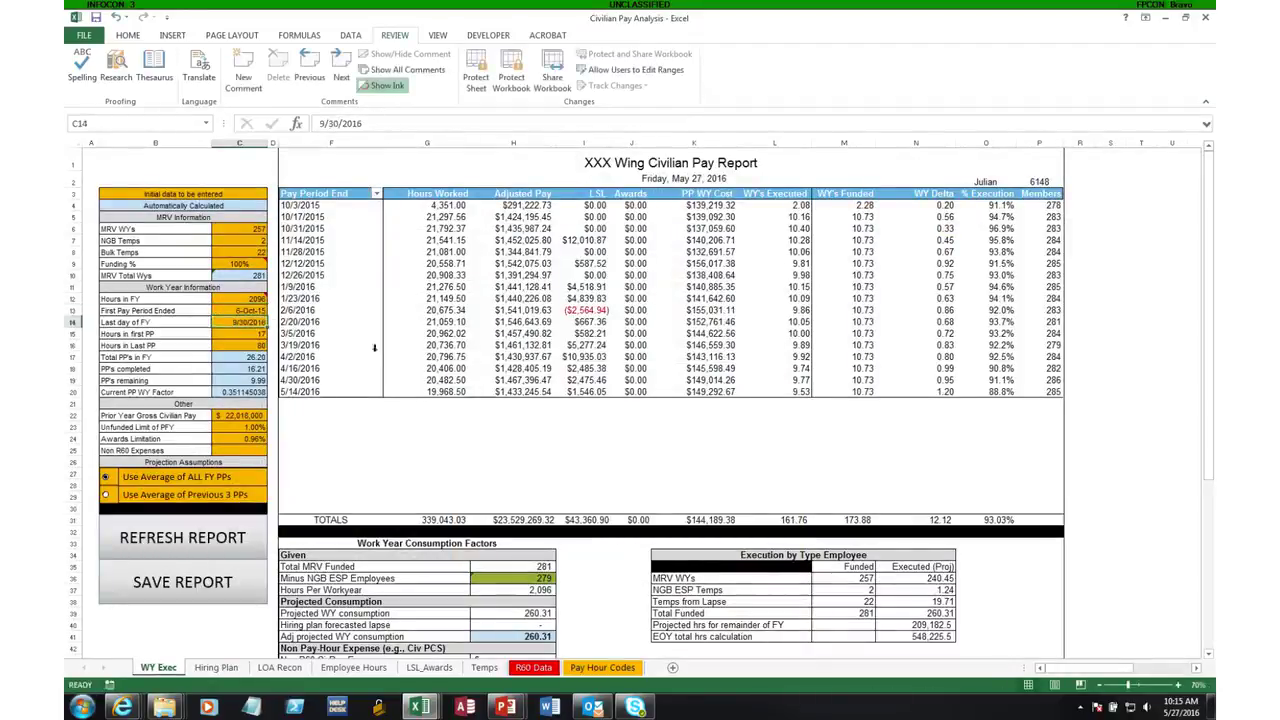
pyautogui.click(222, 668)
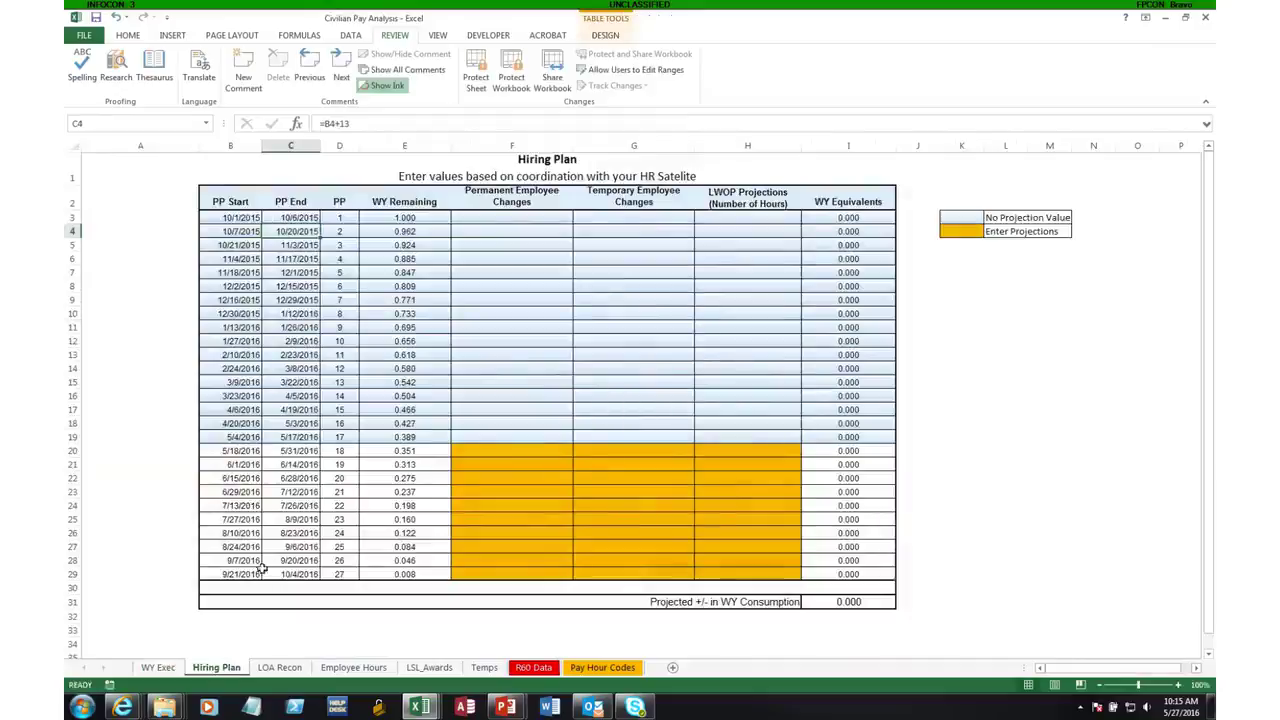
# Restore the First Pay Period Ended date on the WY Exec sheet to 10/3/2015.
pyautogui.click(158, 668)
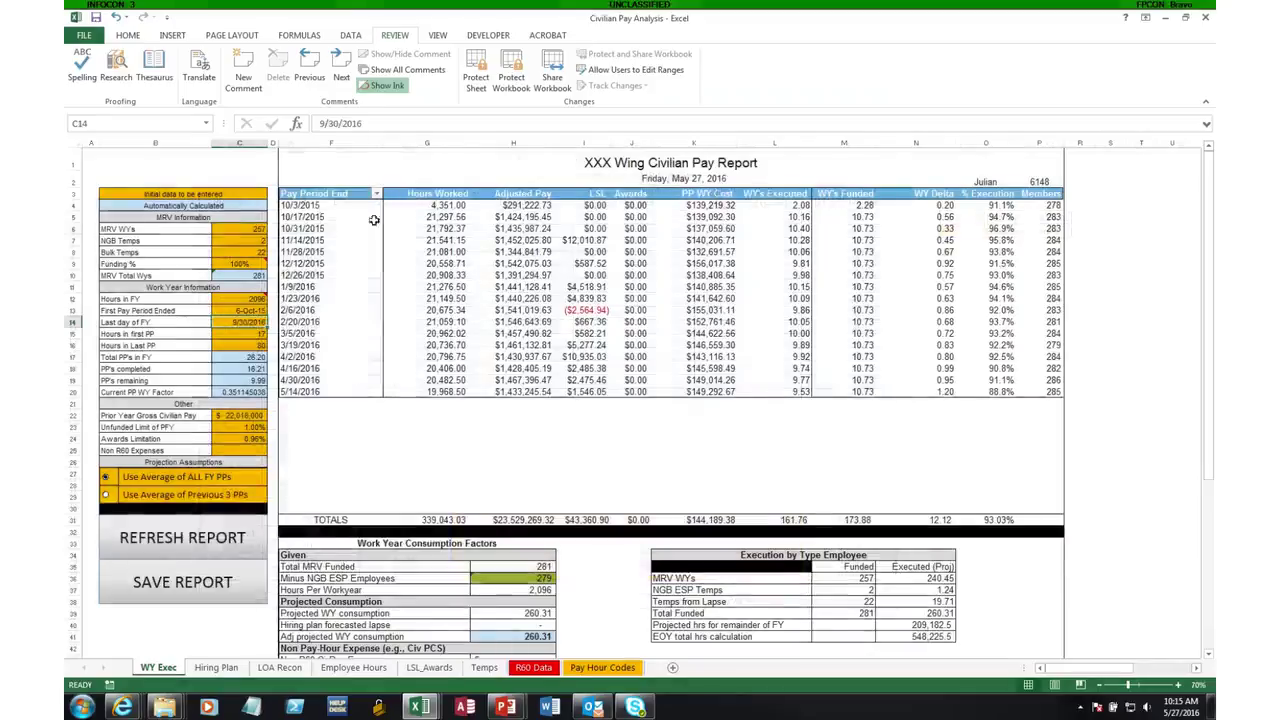
pyautogui.click(245, 310)
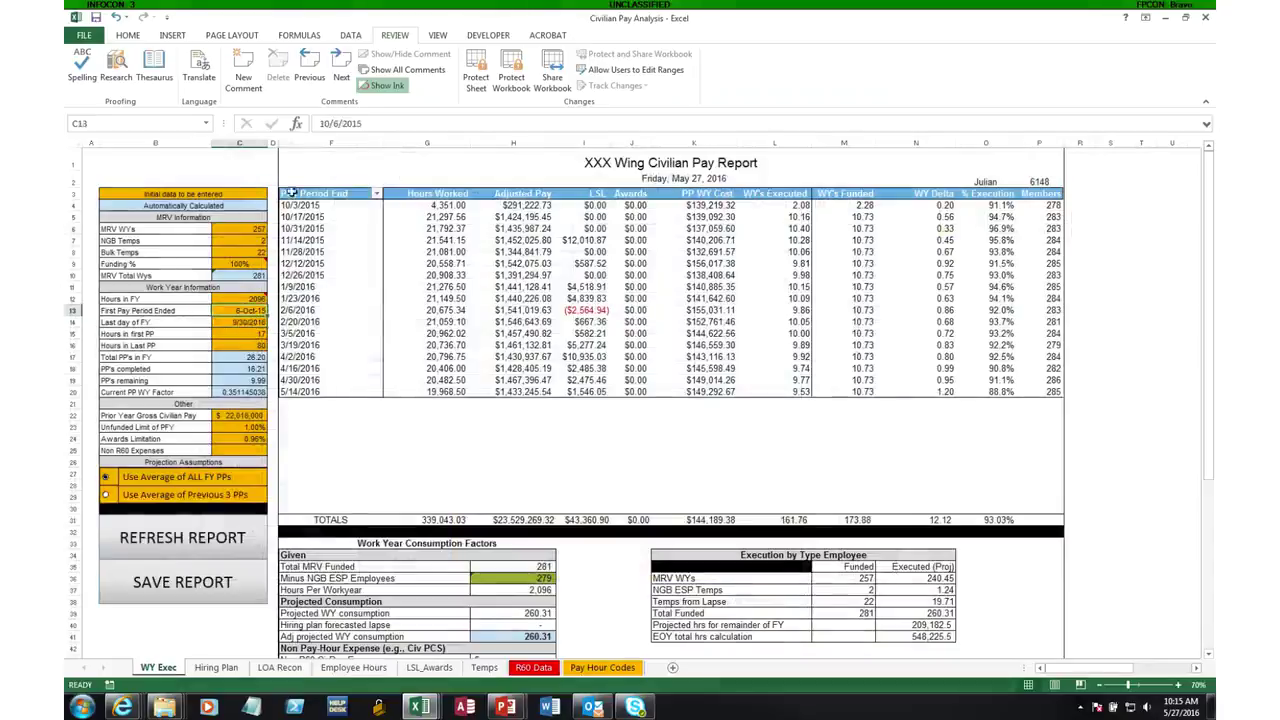
pyautogui.click(335, 123)
pyautogui.press('BackSpace')
pyautogui.write('3')
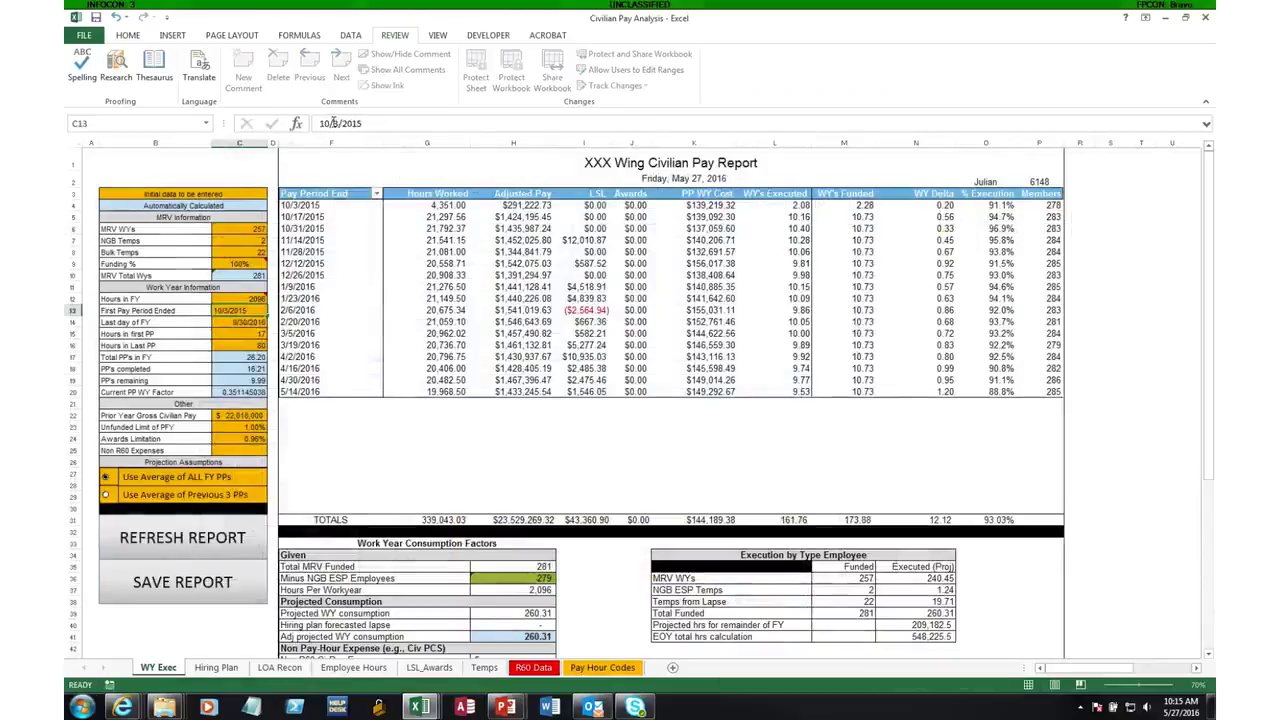
pyautogui.press('Return')
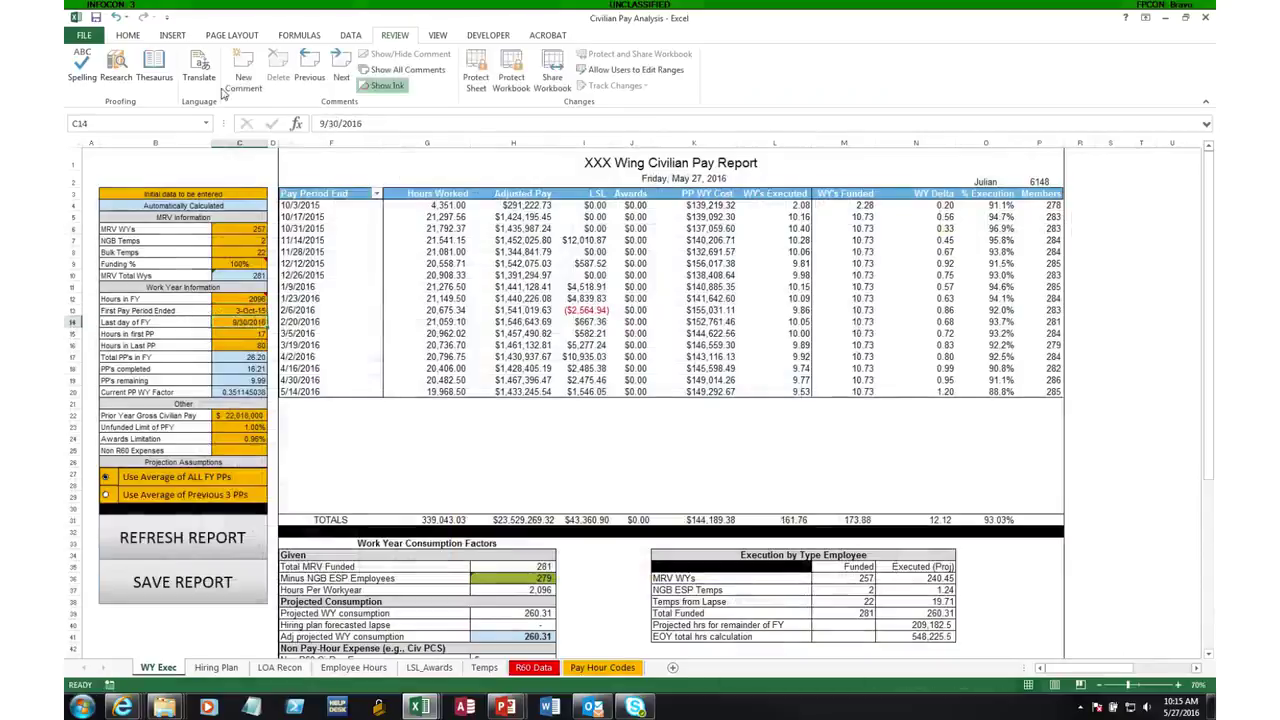
# Return to the Hiring Plan sheet and examine the pay period end dates and the WY Remaining column.
pyautogui.click(216, 667)
pyautogui.click(291, 313)
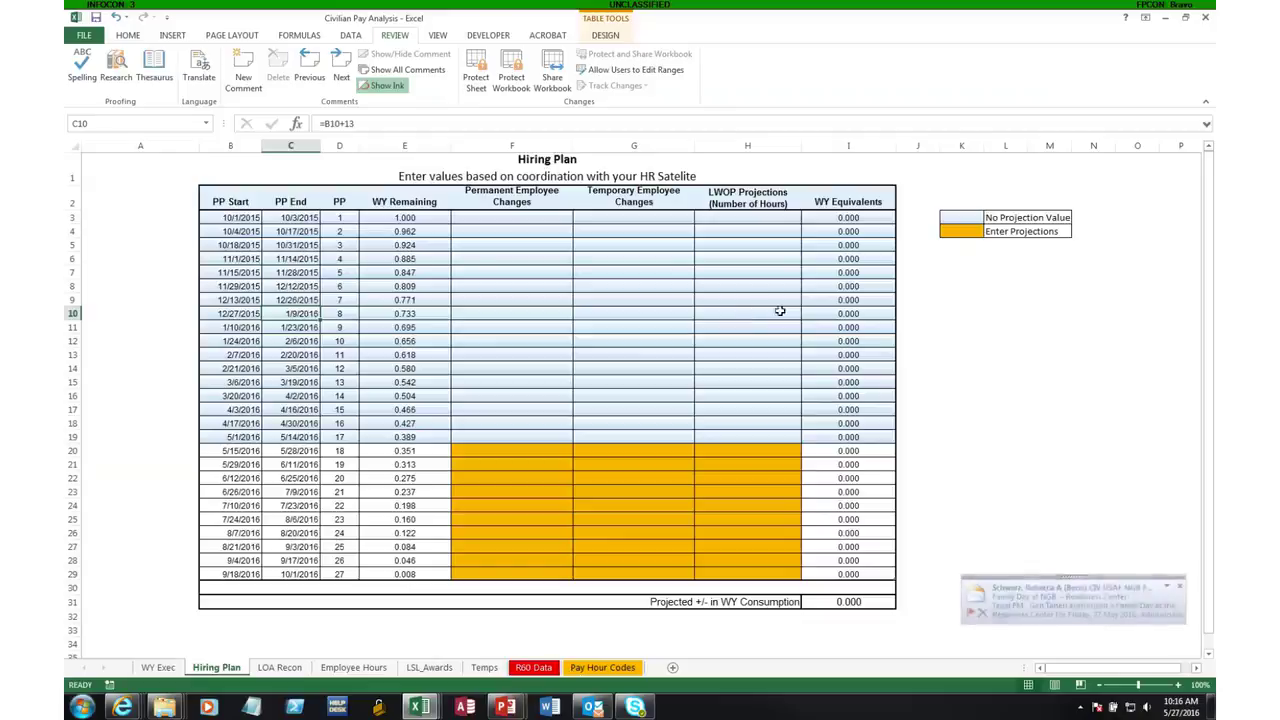
pyautogui.click(1180, 586)
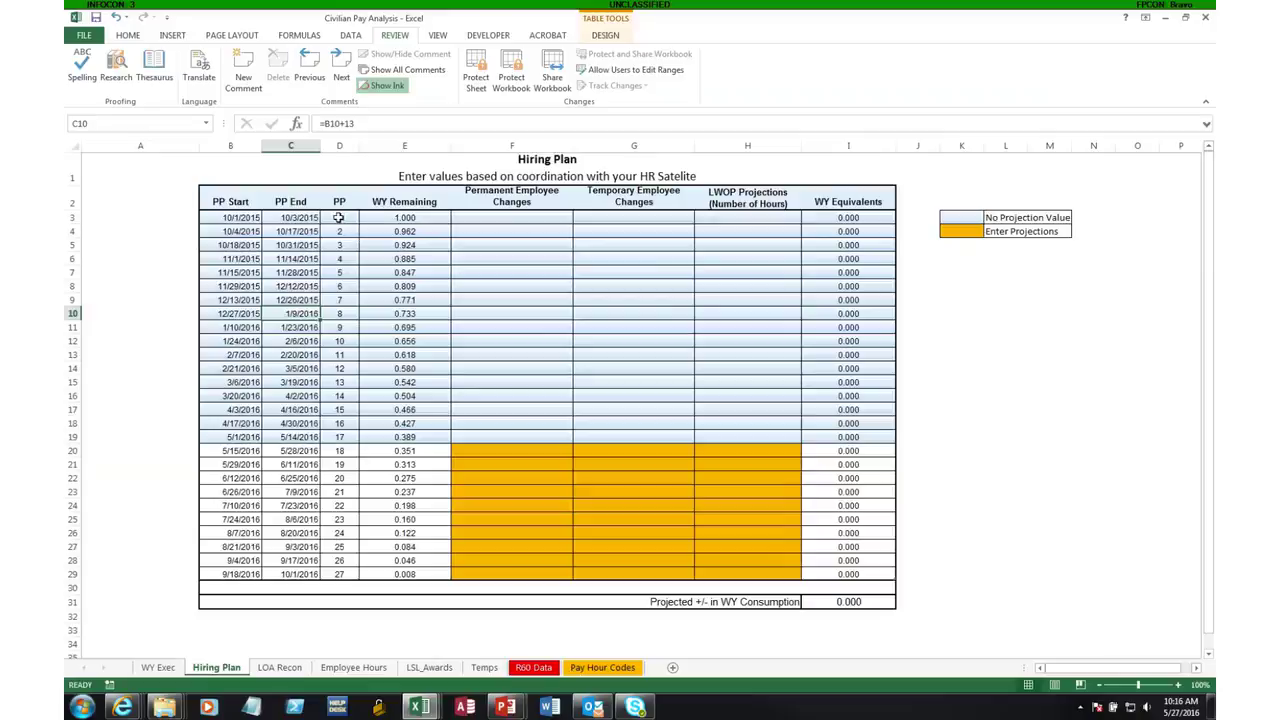
pyautogui.click(410, 220)
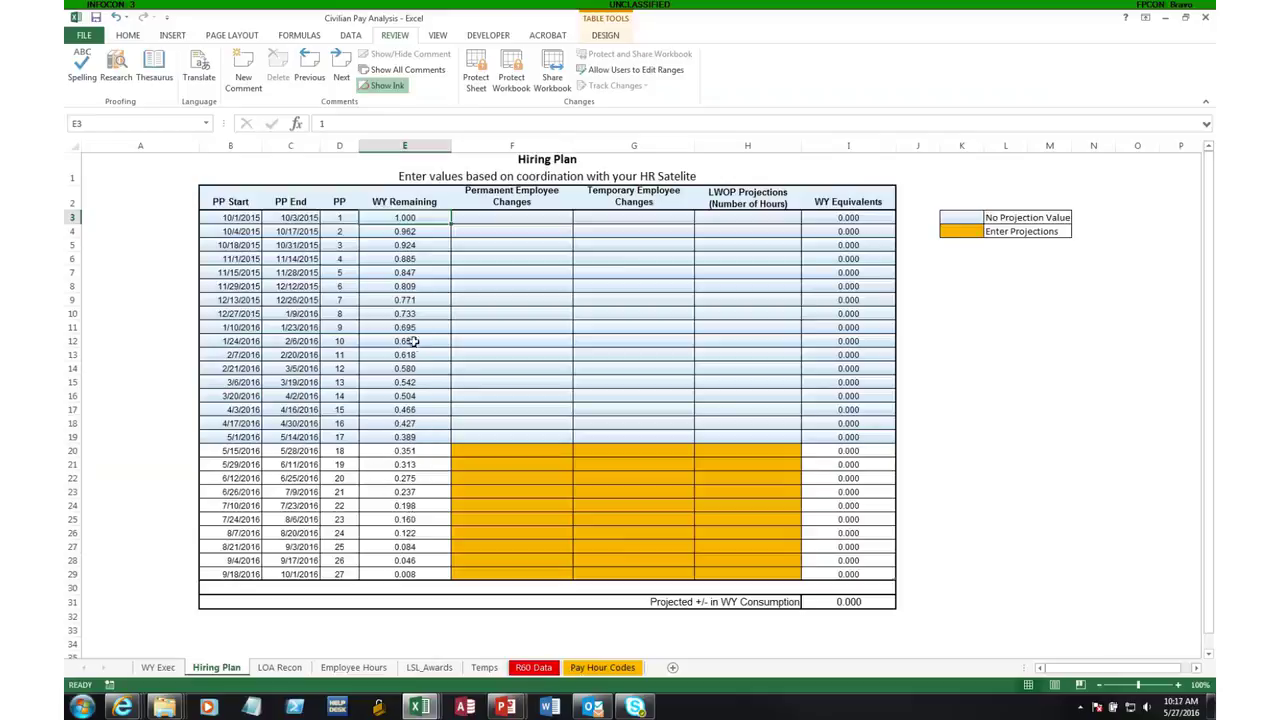
# Try a Permanent Employee Changes value of 1 for pay period 10 and clear it again.
pyautogui.click(522, 341)
pyautogui.click(578, 341)
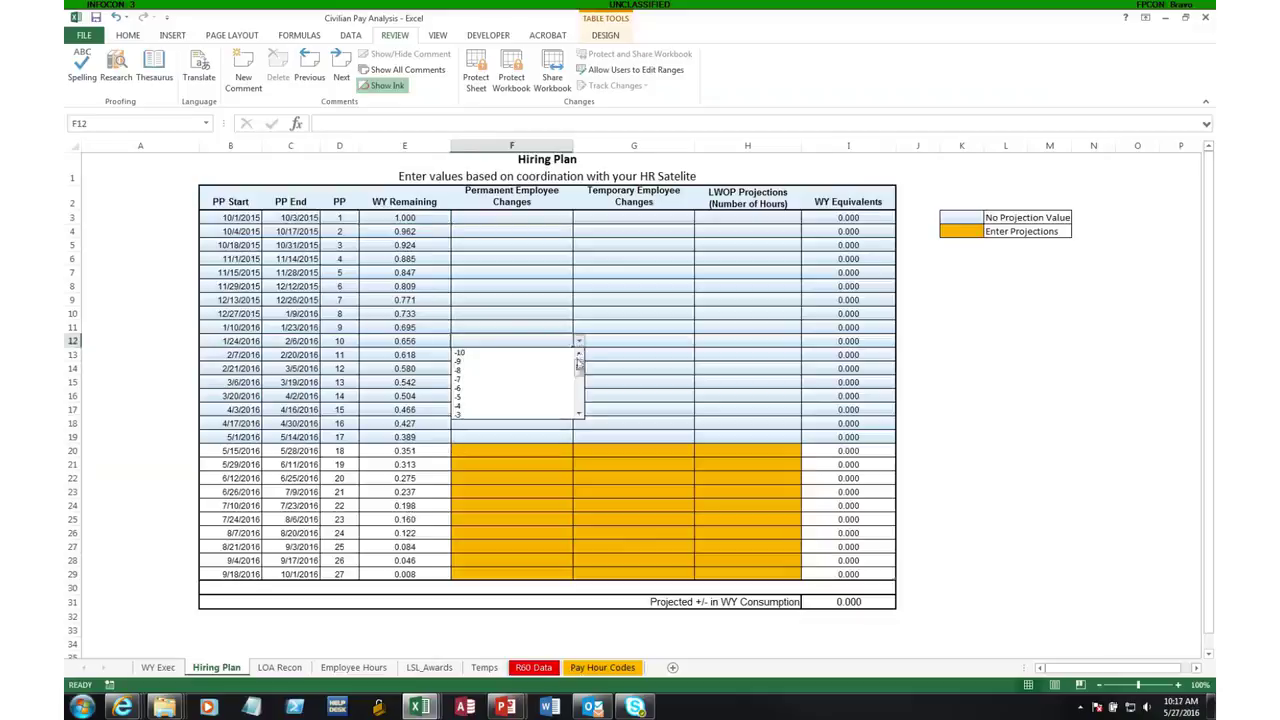
pyautogui.moveTo(578, 362); pyautogui.dragTo(578, 390)
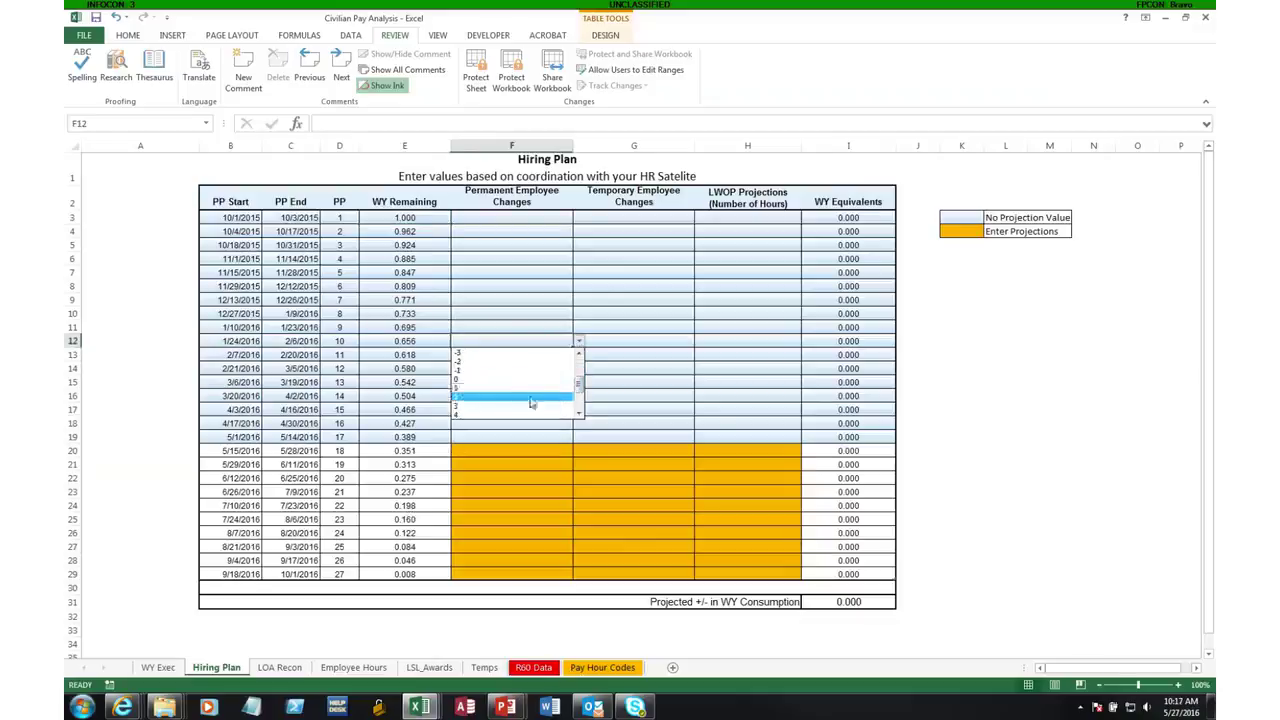
pyautogui.click(471, 389)
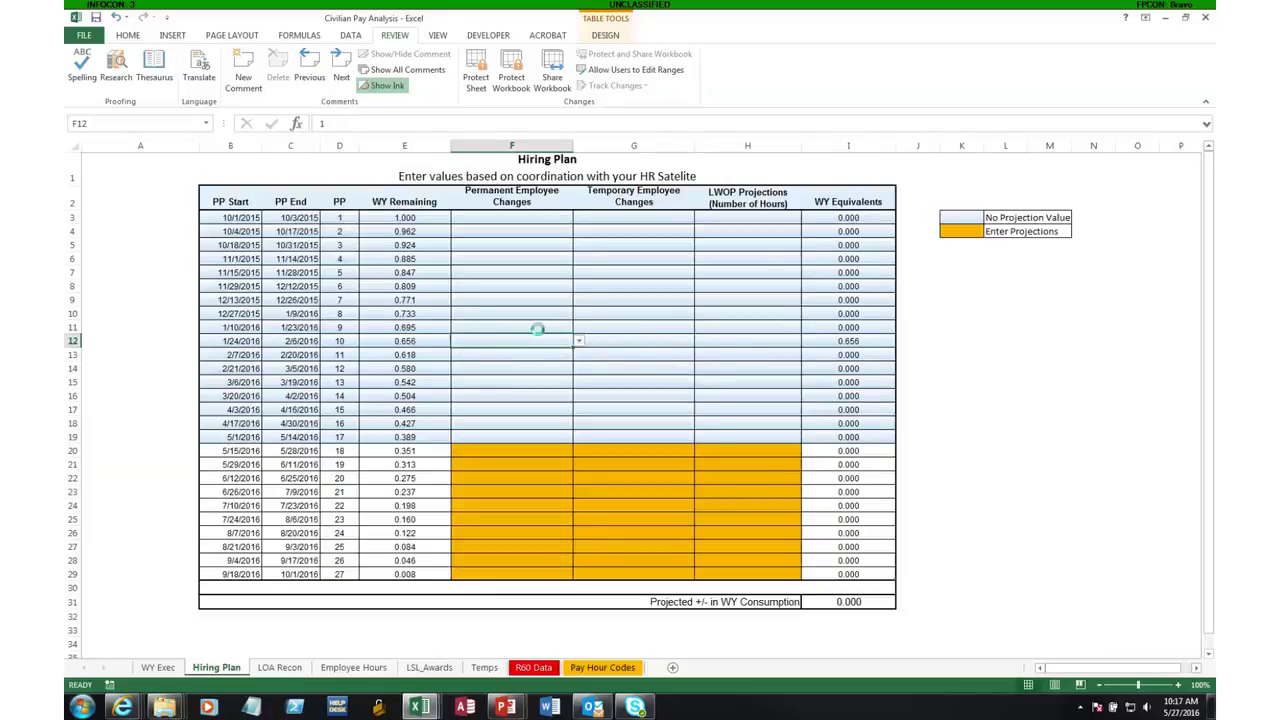
pyautogui.press('Delete')
# Fill Permanent Employee Changes with 9 for pay periods 1 to 9 and 18 to 22.
pyautogui.click(546, 217)
pyautogui.moveTo(546, 217); pyautogui.dragTo(534, 323)
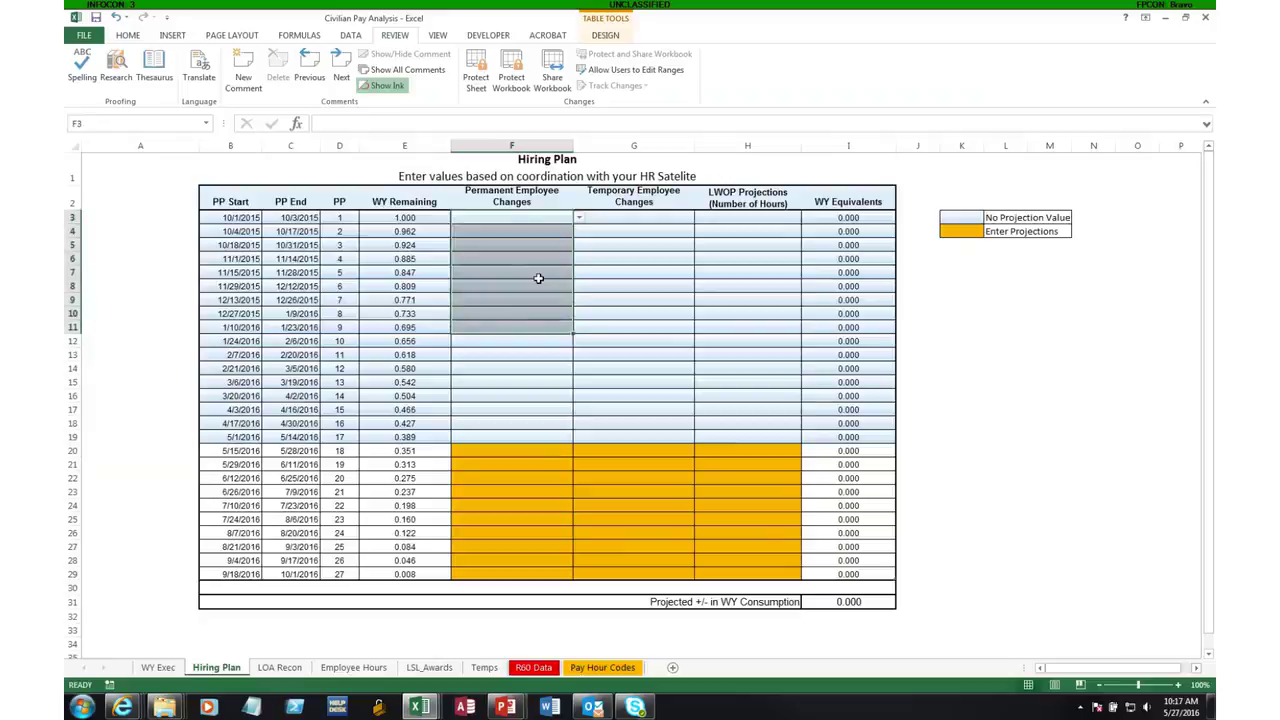
pyautogui.write('9')
pyautogui.hotkey('ctrl', 'Return')
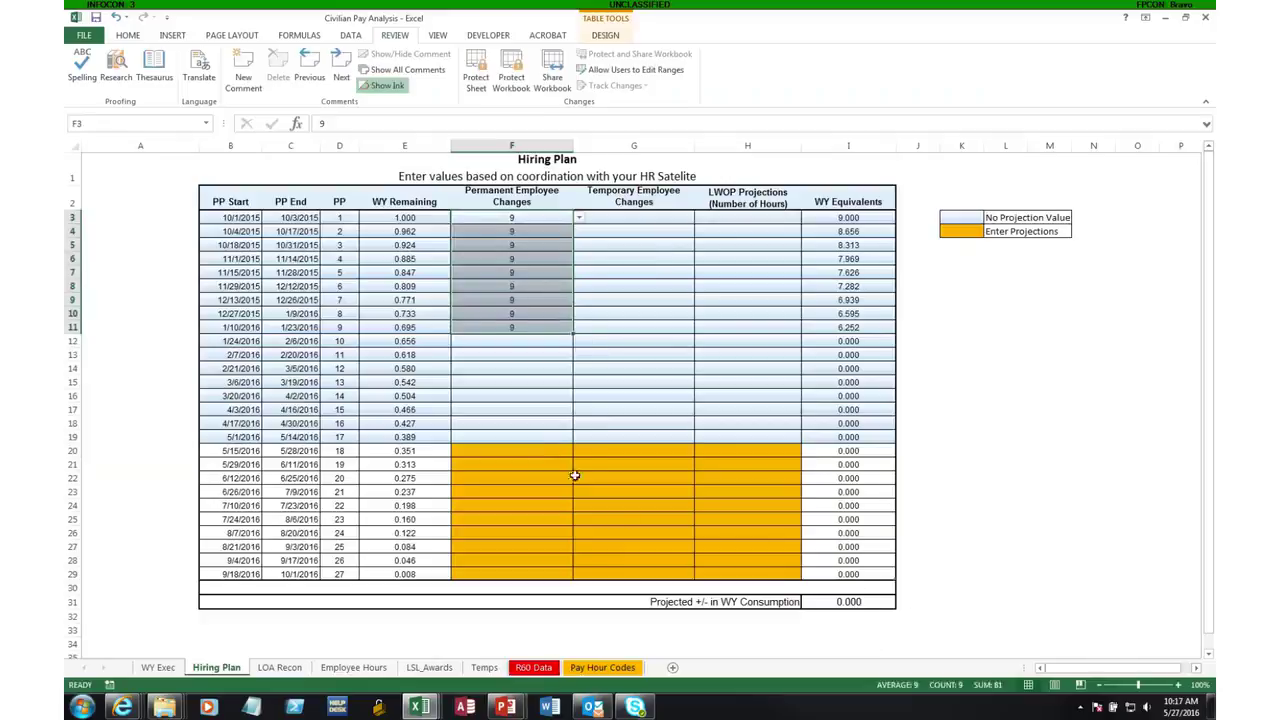
pyautogui.moveTo(541, 450); pyautogui.dragTo(539, 496)
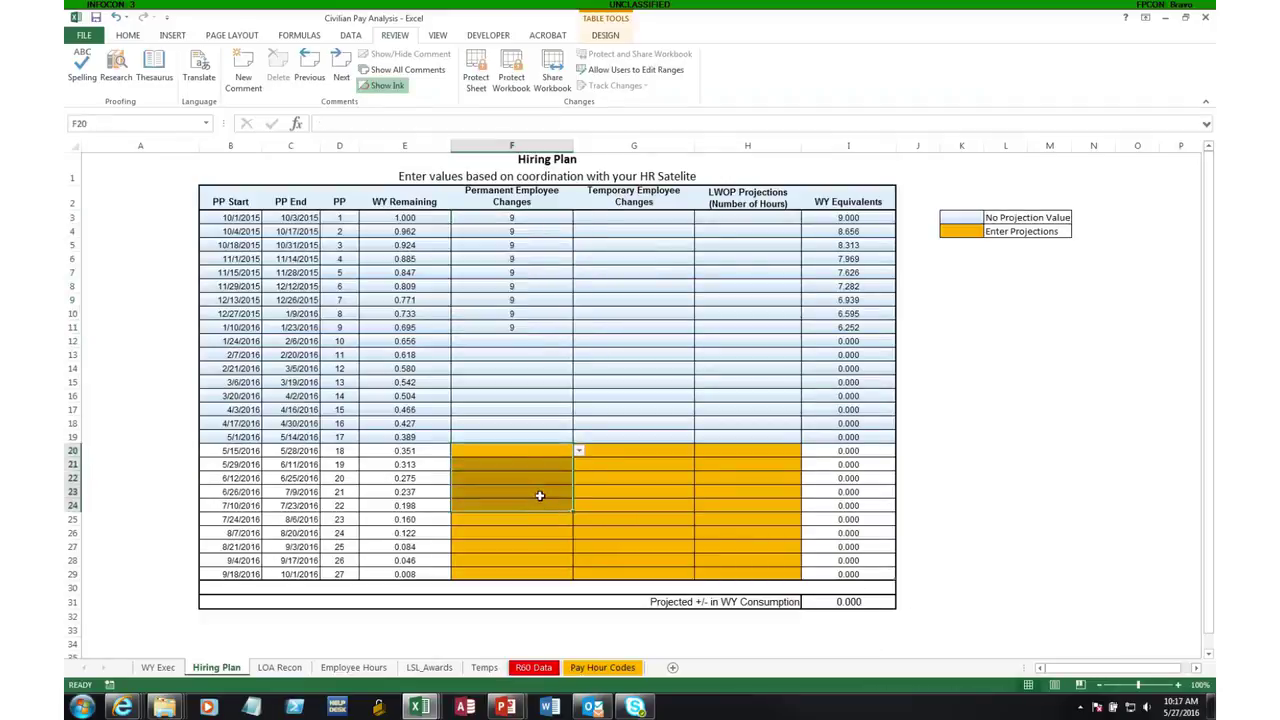
pyautogui.write('9')
pyautogui.hotkey('ctrl', 'Return')
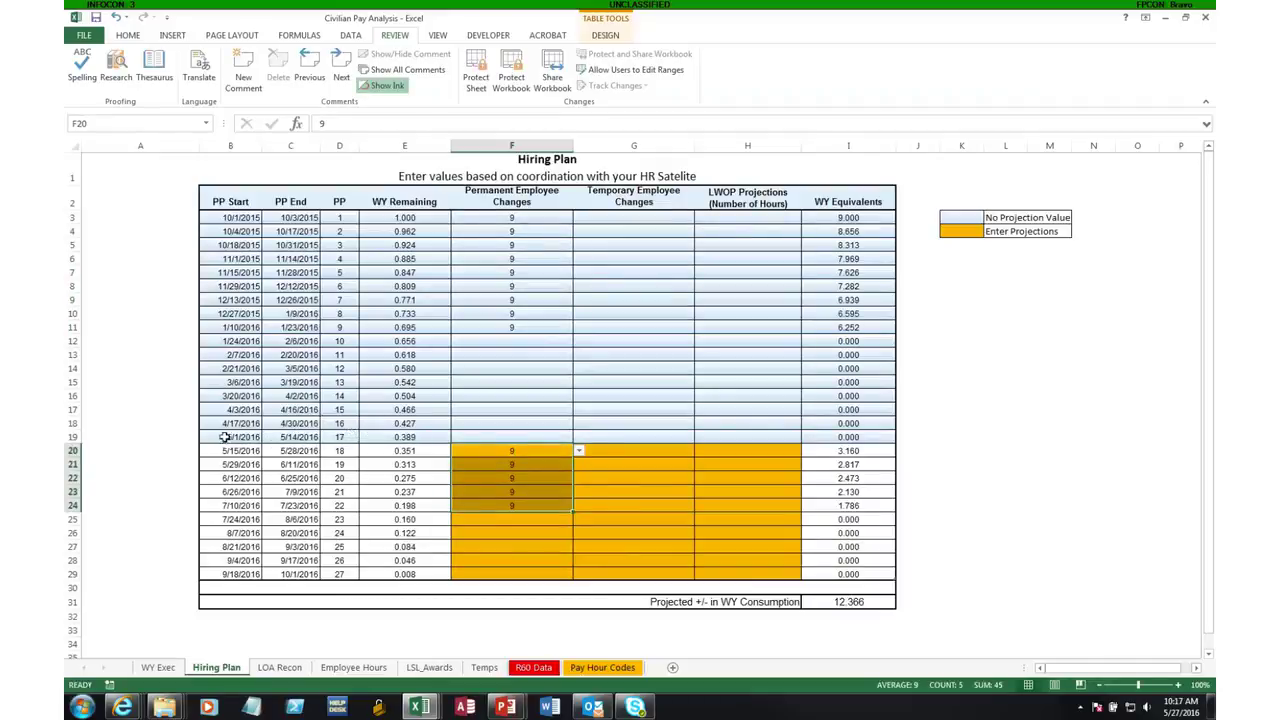
# Clear the Permanent and Temporary Employee Changes entries for pay periods 1 to 22.
pyautogui.moveTo(225, 437); pyautogui.dragTo(246, 221)
pyautogui.click(141, 397)
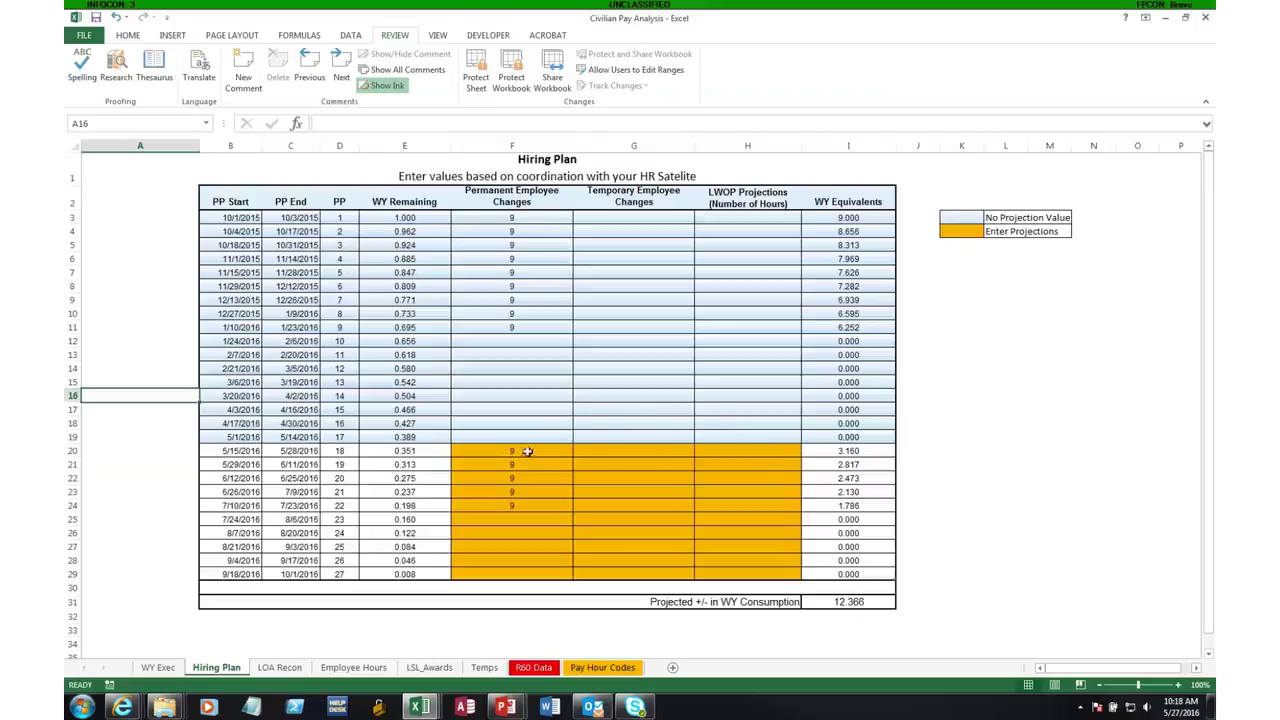
pyautogui.moveTo(504, 451); pyautogui.dragTo(742, 548)
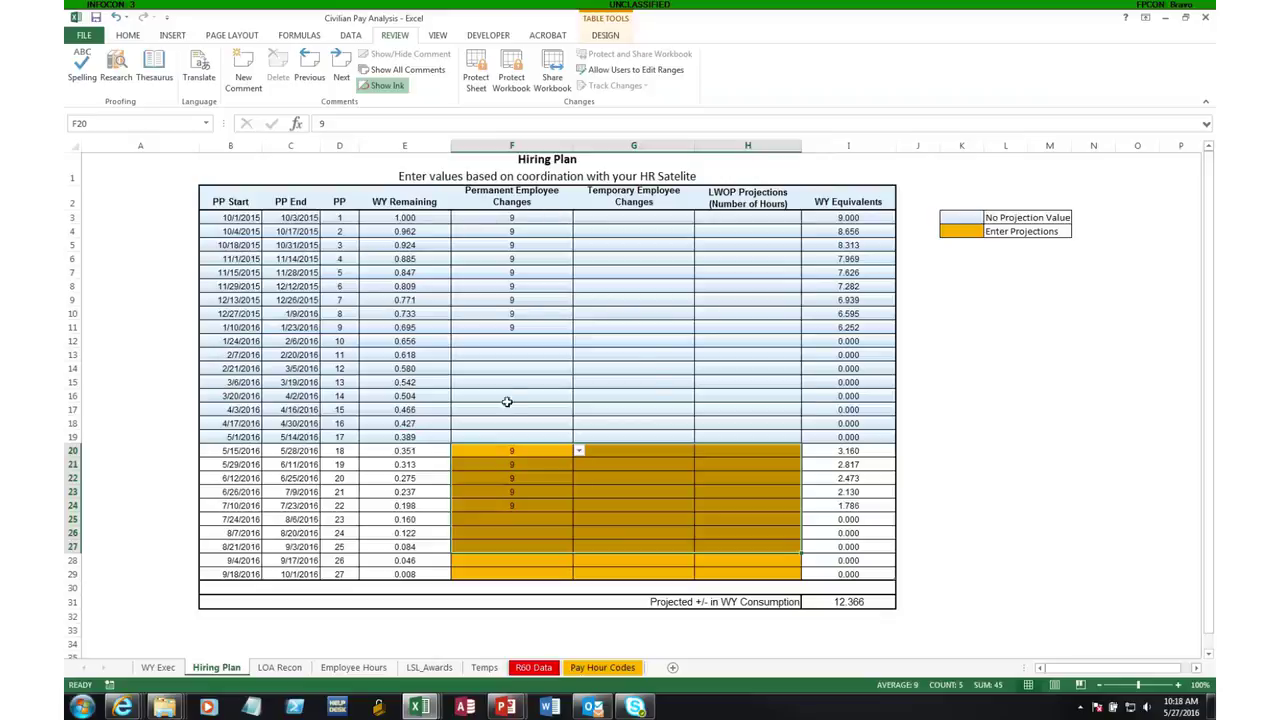
pyautogui.moveTo(500, 218); pyautogui.dragTo(658, 505)
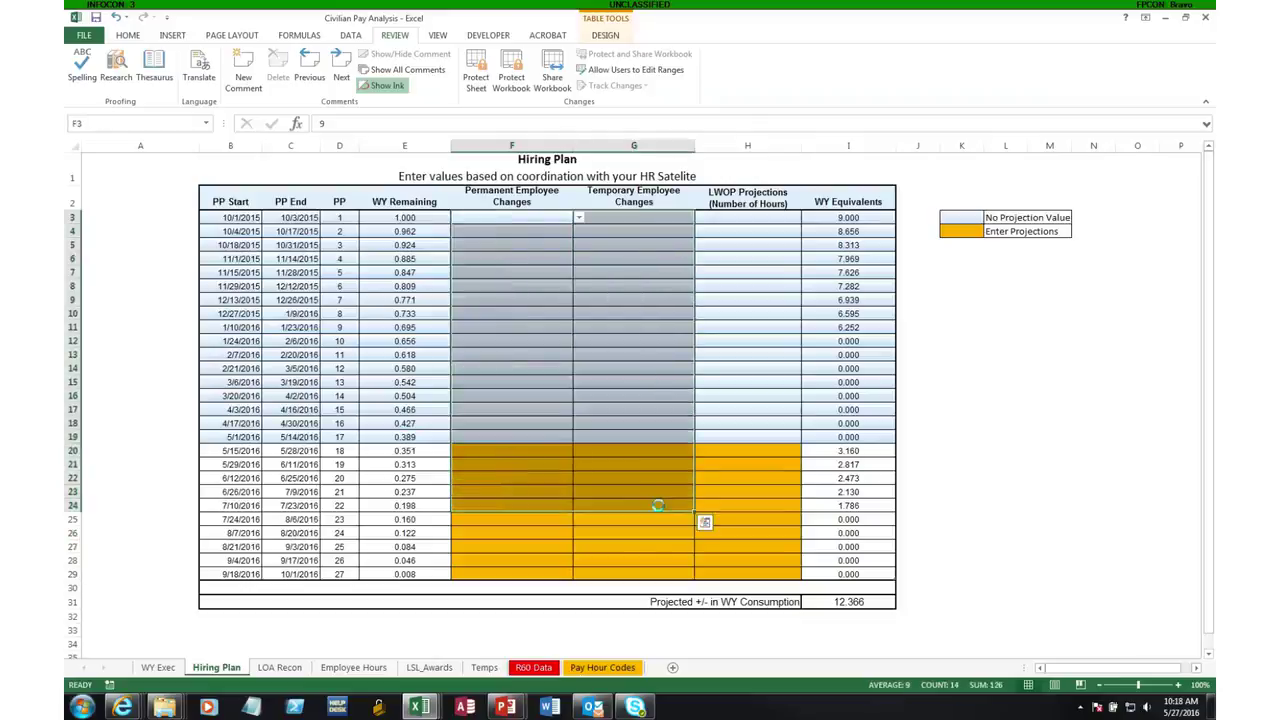
pyautogui.press('Delete')
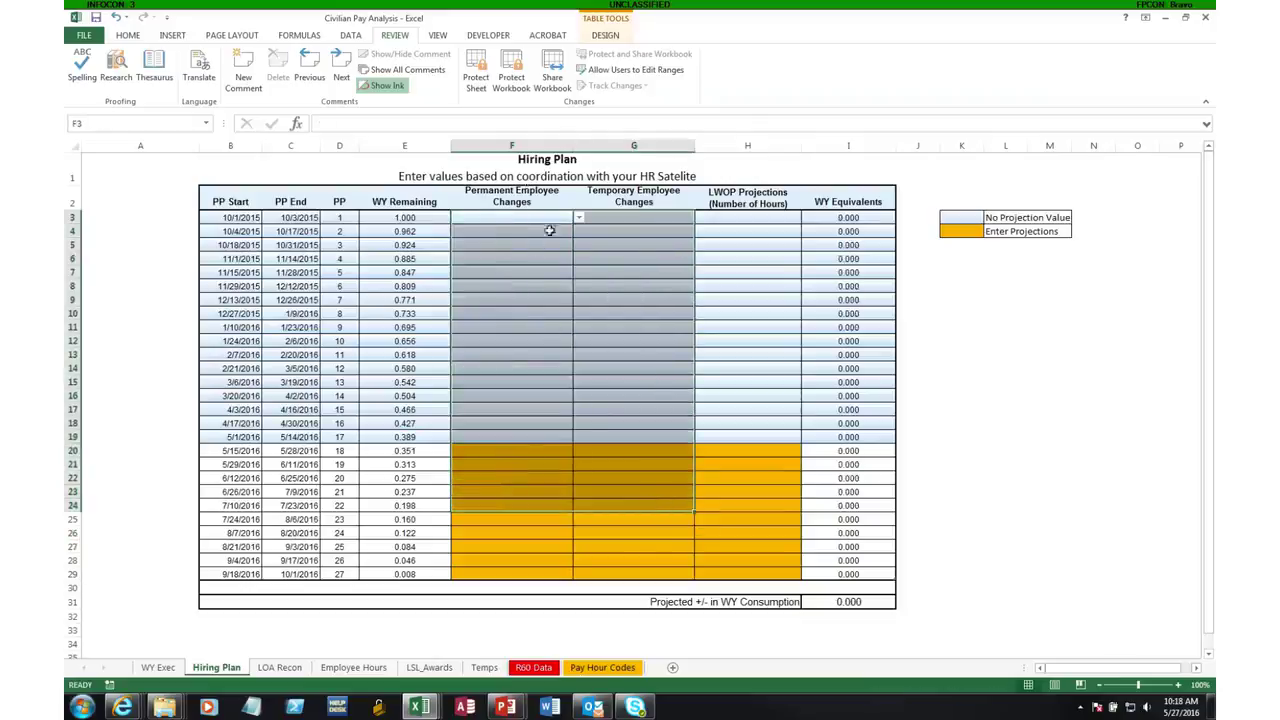
# For pay period 18, set Permanent Employee Changes to 3 and Temporary Employee Changes to -4.
pyautogui.click(543, 449)
pyautogui.click(579, 451)
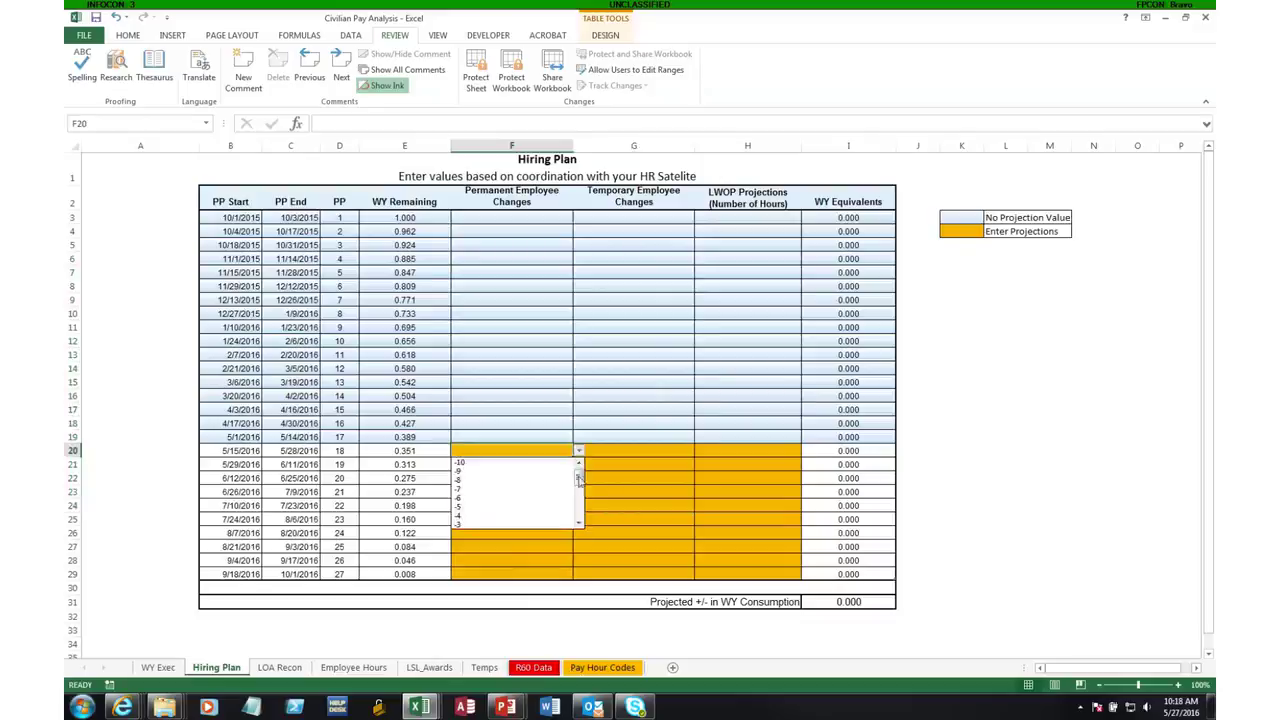
pyautogui.moveTo(579, 479); pyautogui.dragTo(580, 512)
pyautogui.click(572, 502)
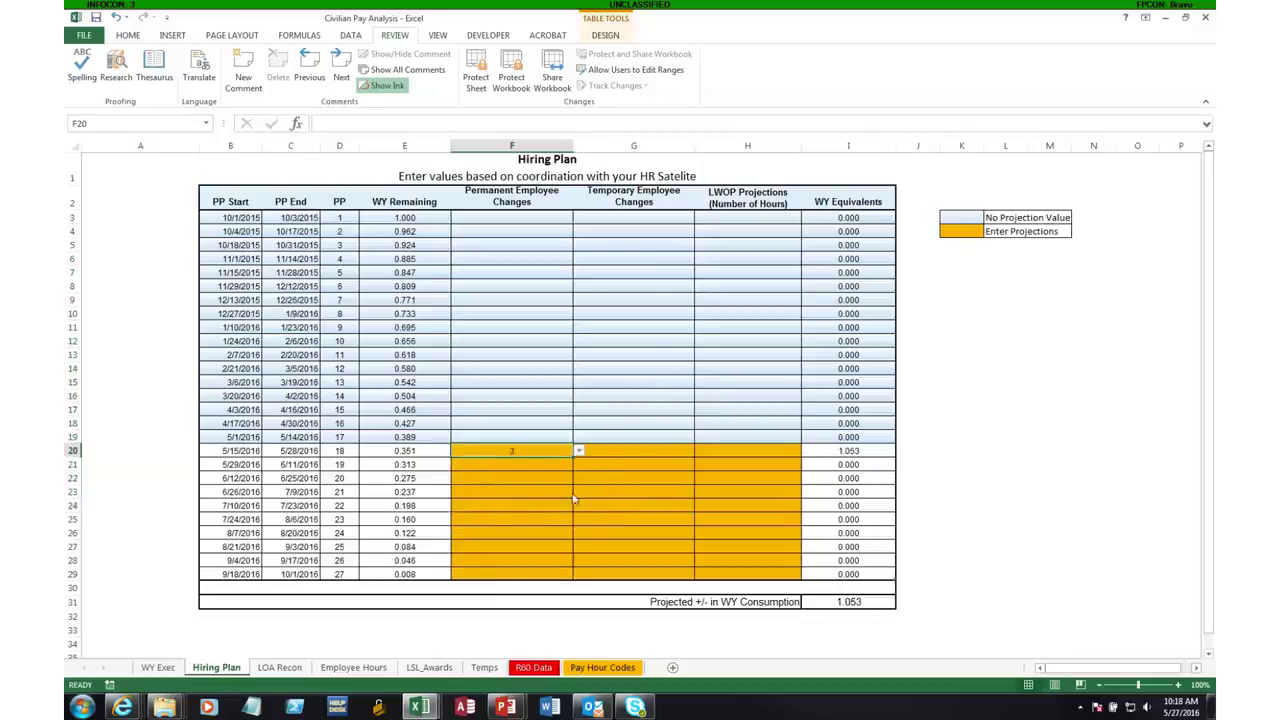
pyautogui.click(634, 450)
pyautogui.click(700, 451)
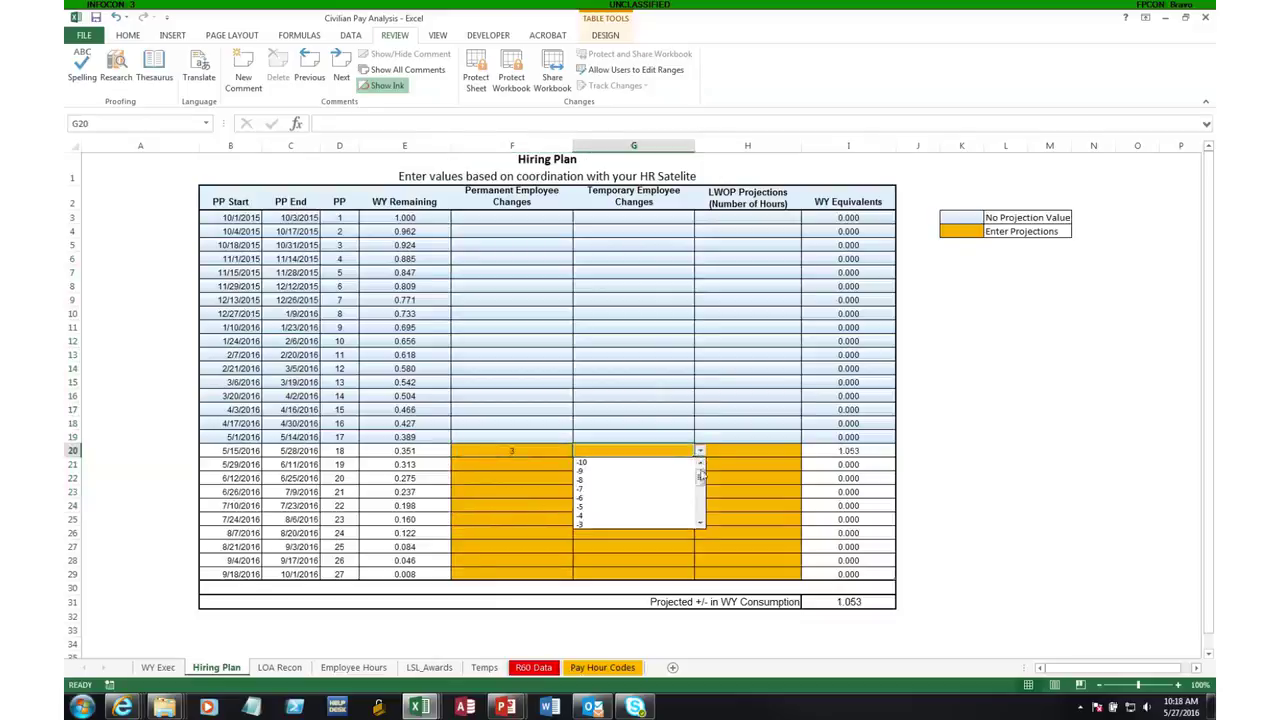
pyautogui.click(652, 516)
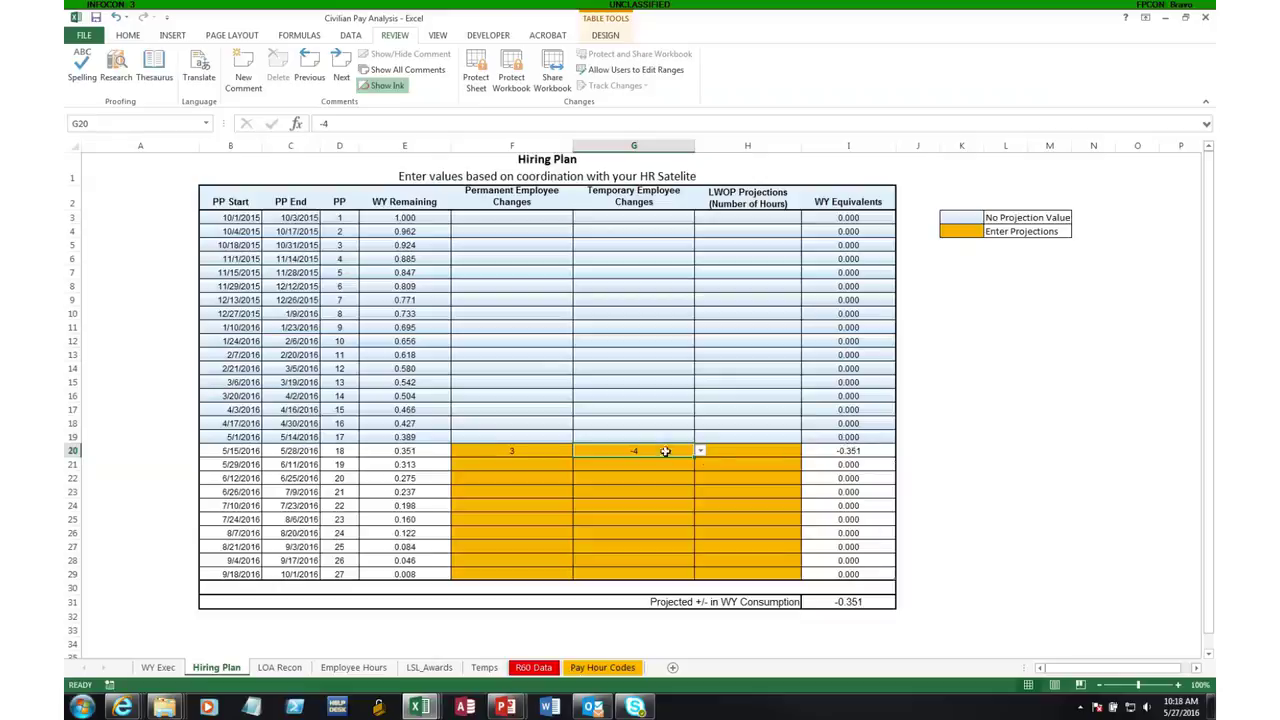
# Inspect the Projected +/- in WY Consumption formula and clear both employee change values for pay period 18.
pyautogui.moveTo(540, 451); pyautogui.dragTo(595, 451)
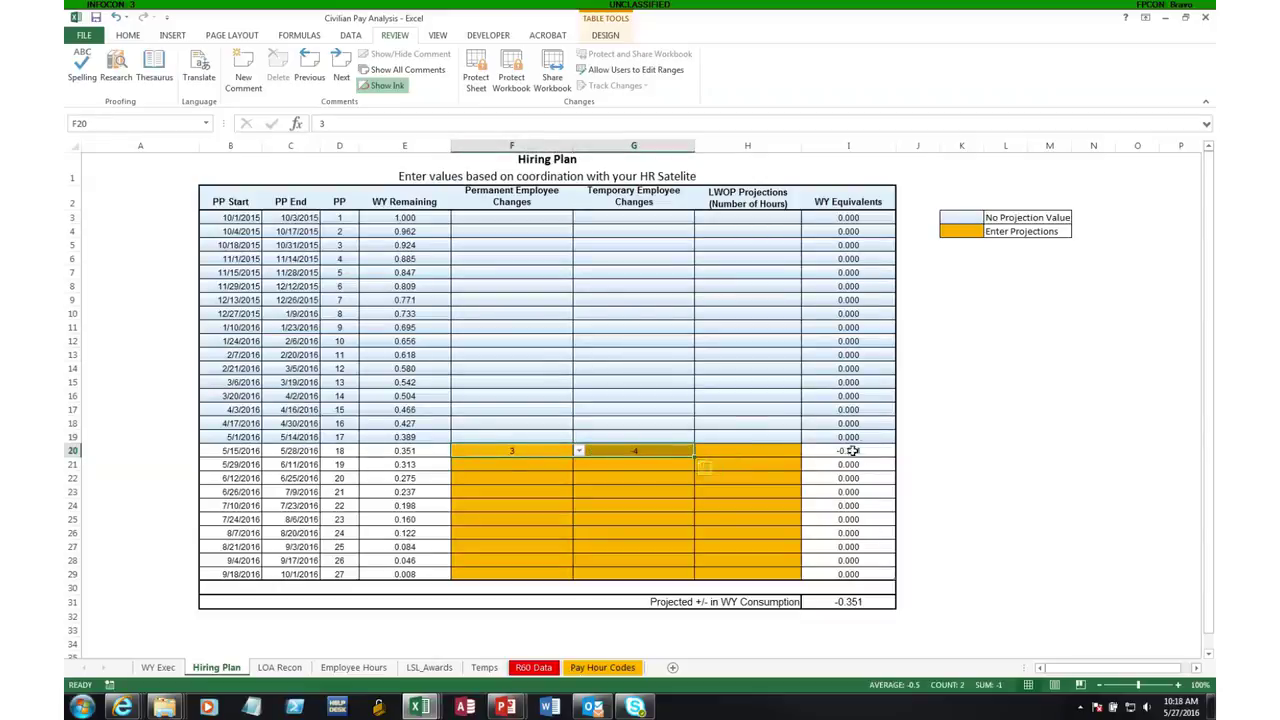
pyautogui.click(856, 601)
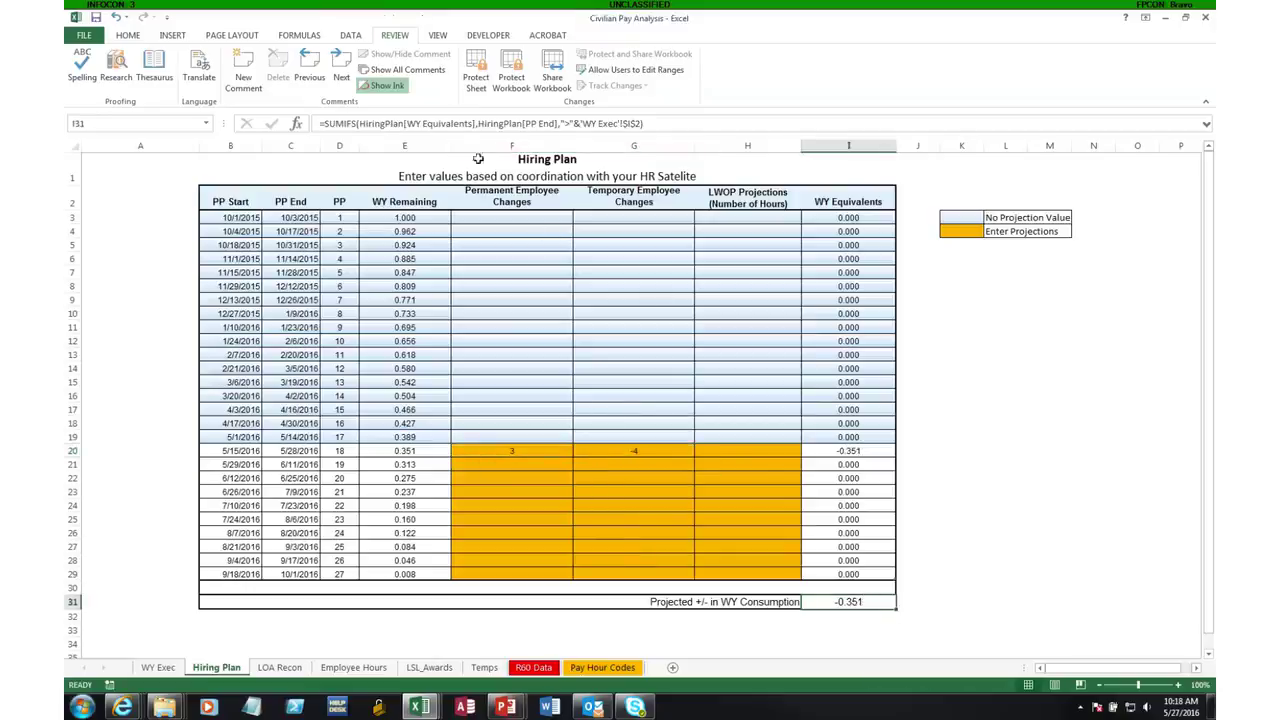
pyautogui.moveTo(553, 447); pyautogui.dragTo(600, 450)
pyautogui.press('Delete')
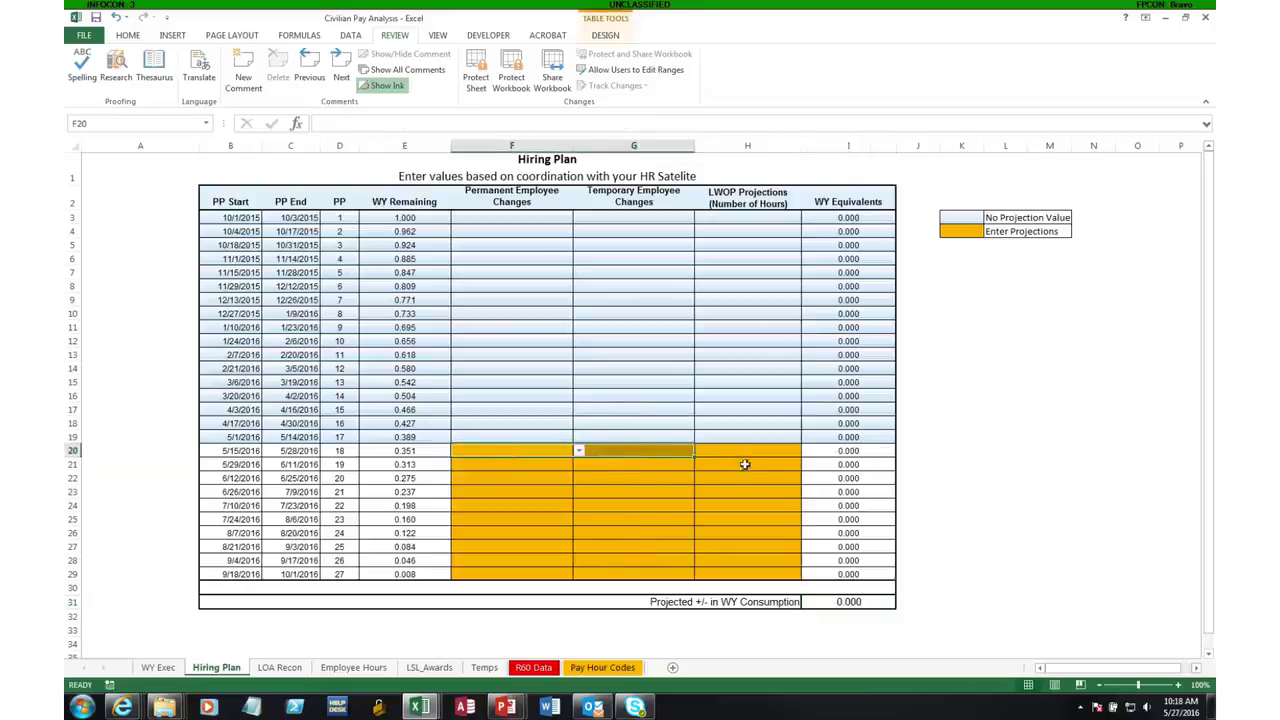
# Try an LWOP projection of 2096 hours for pay period 18 and clear it again.
pyautogui.click(757, 449)
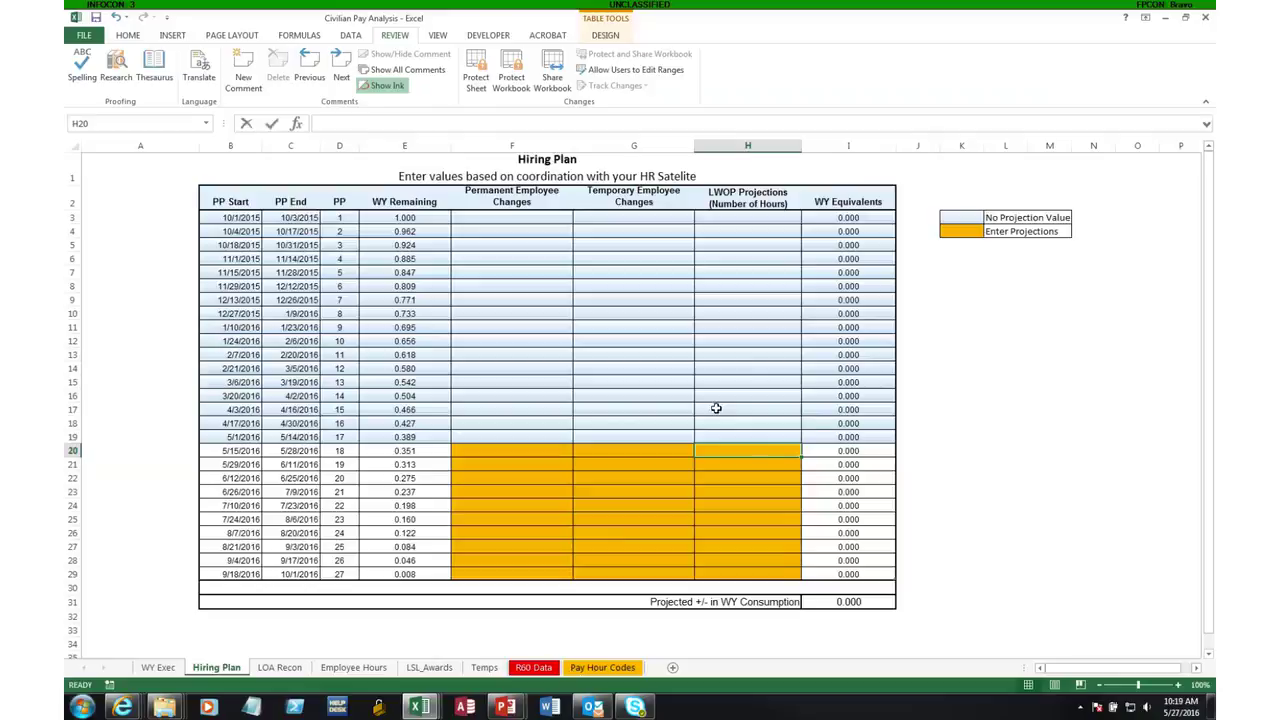
pyautogui.write('20')
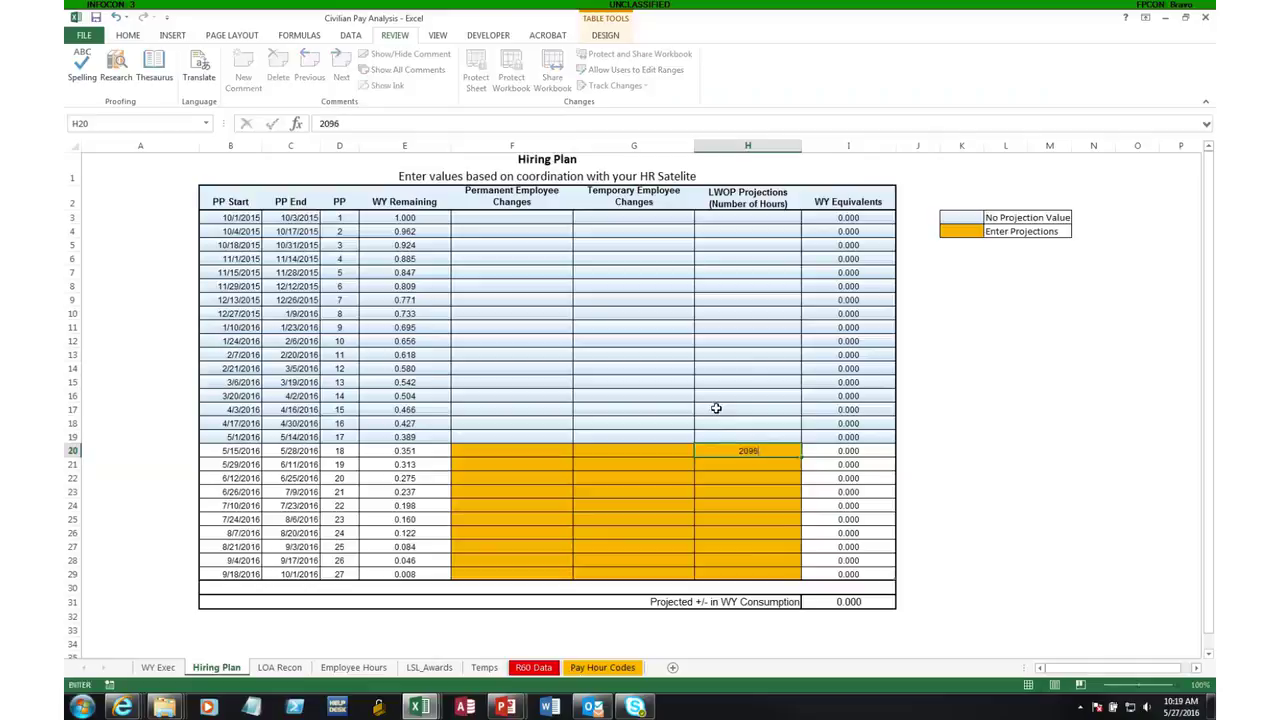
pyautogui.write('96')
pyautogui.press('Return')
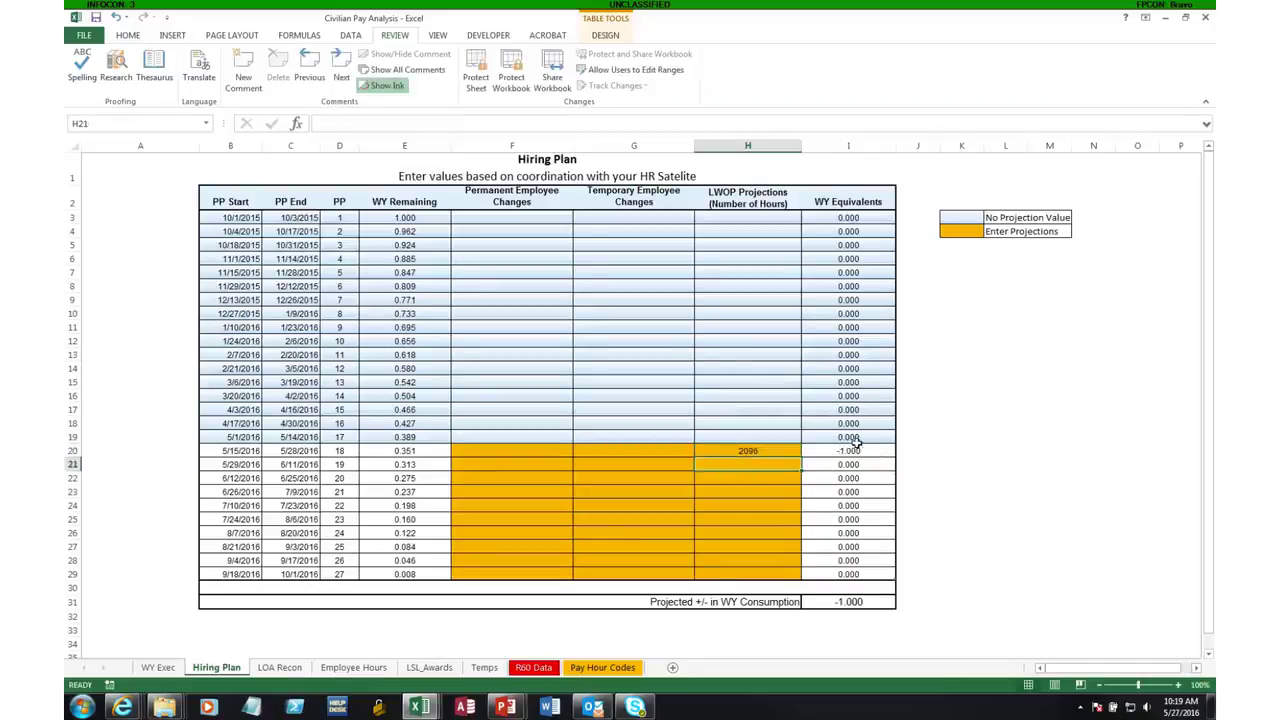
pyautogui.click(763, 447)
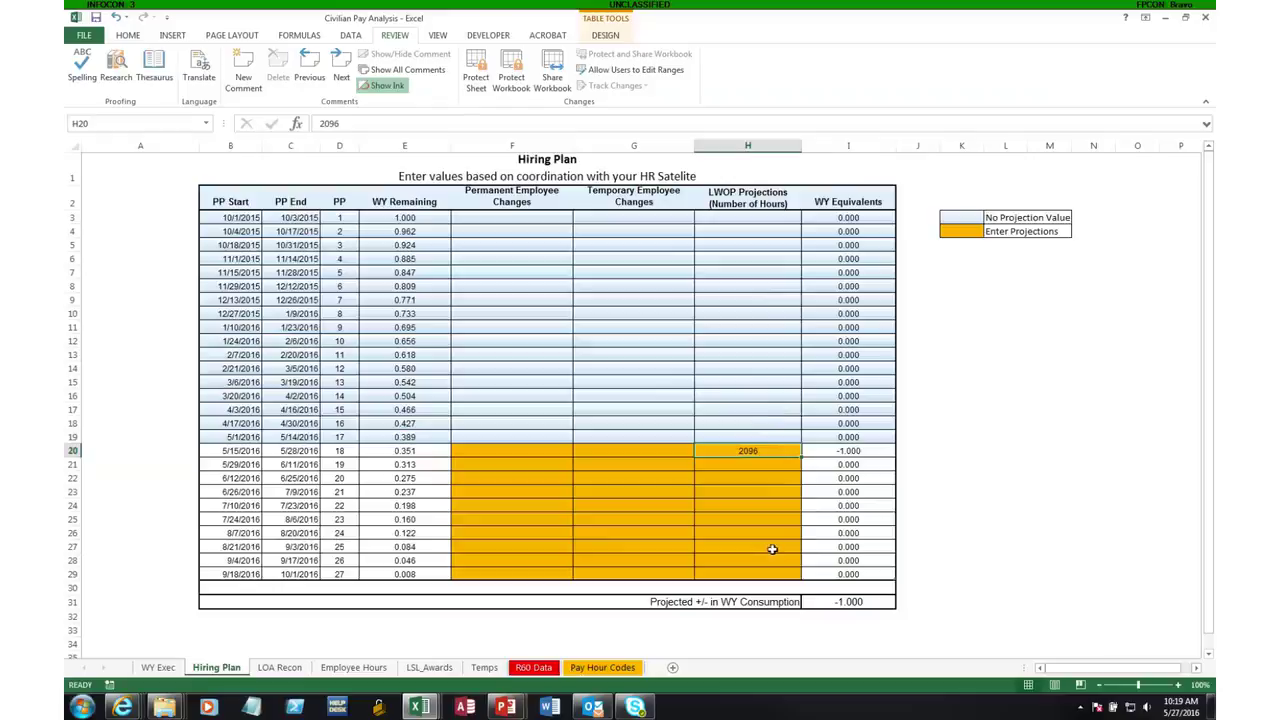
pyautogui.press('Delete')
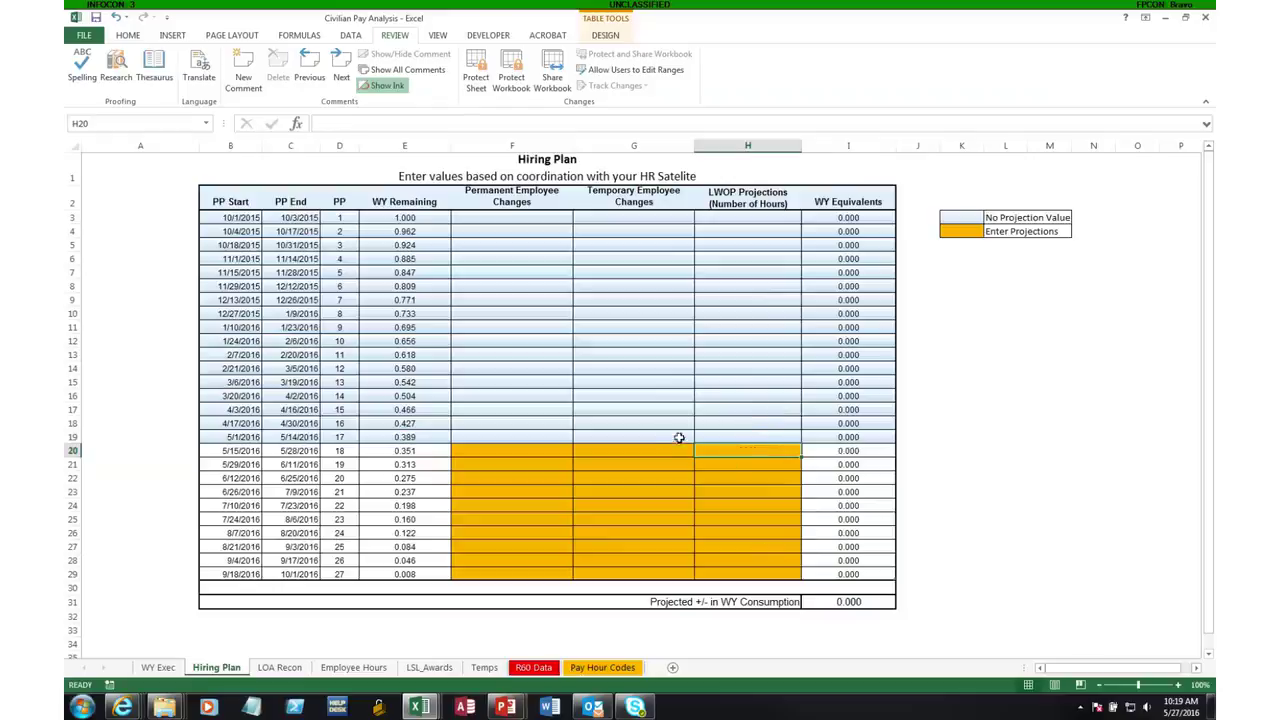